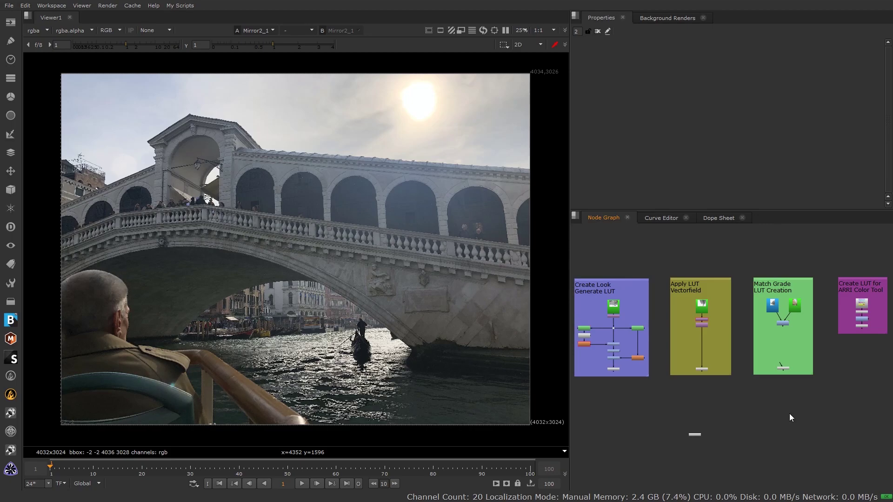
- View the Grade2, ColorCorrect1 and Grade1 nodes of the Create Look backdrop one after another to examine the look build-up
scroll(660, 391, "up", 3)
middle_click_drag(654, 414, 826, 462)
middle_click_drag(746, 333, 736, 322)
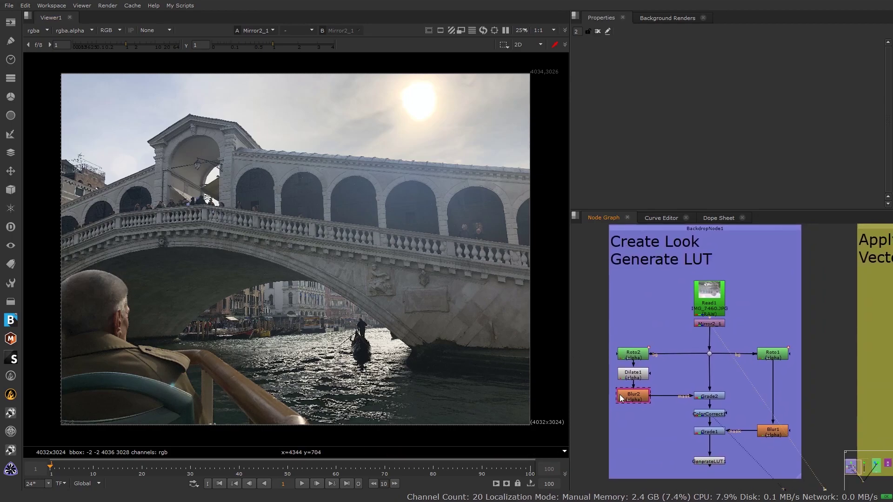
left_click(720, 397)
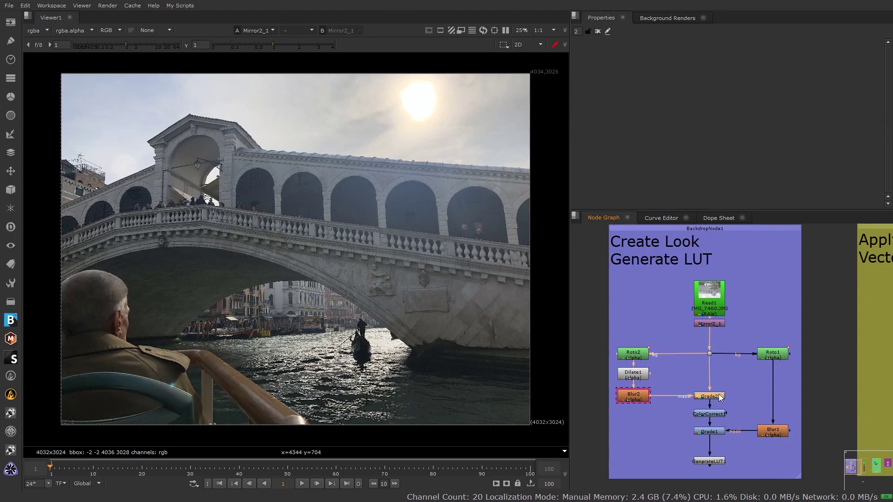
key("1")
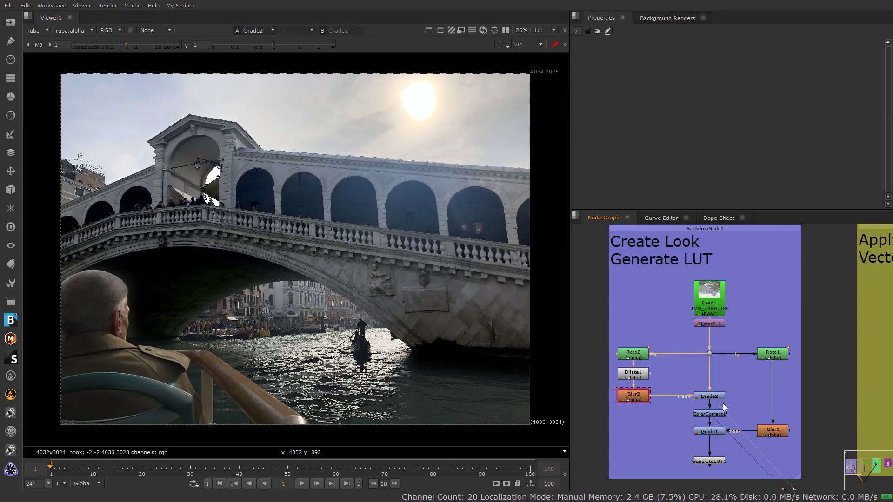
left_click(716, 414)
key("1")
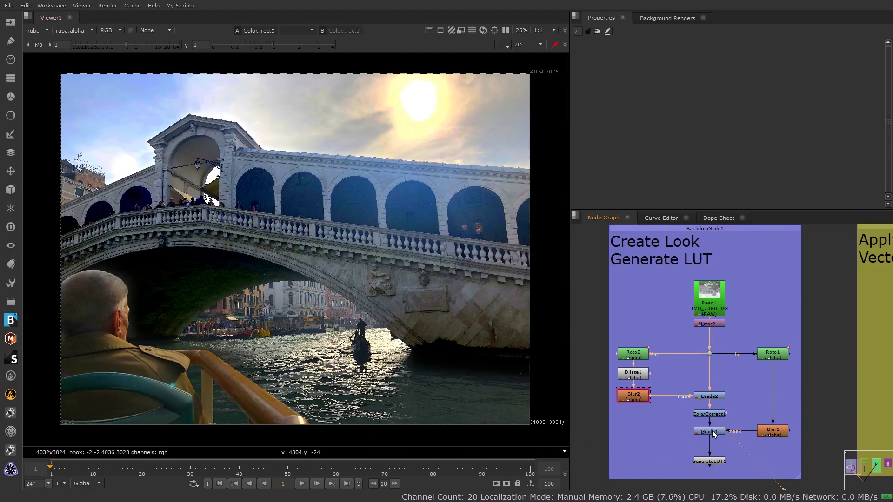
left_click(712, 431)
key("1")
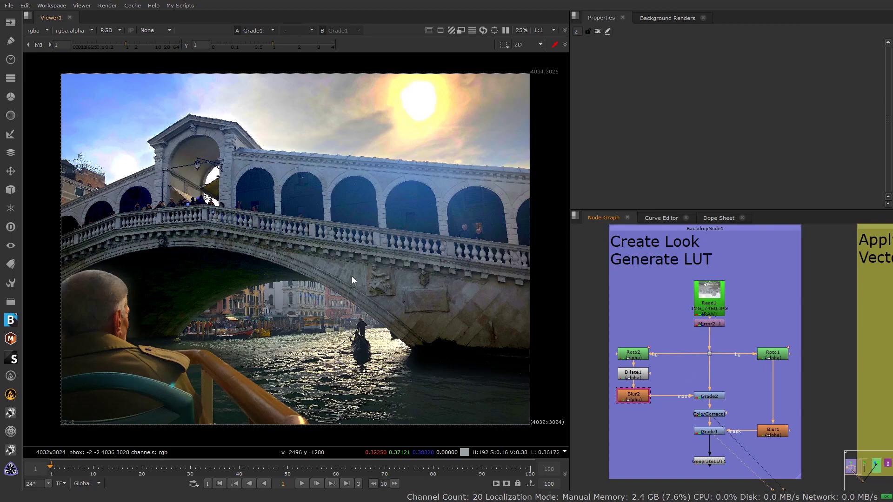
- Look through the 3D LUT nodes in the Color category and at the node search in the node graph
left_click(11, 97)
mouse_move(46, 123)
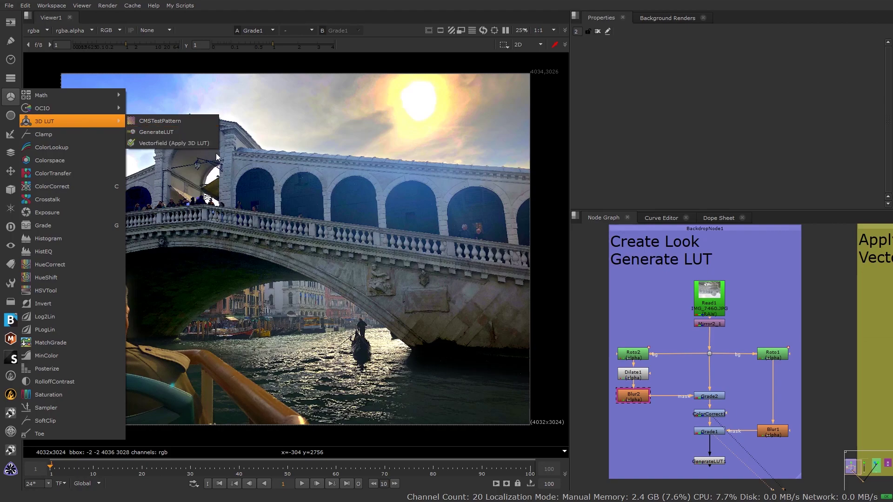
left_click(603, 438)
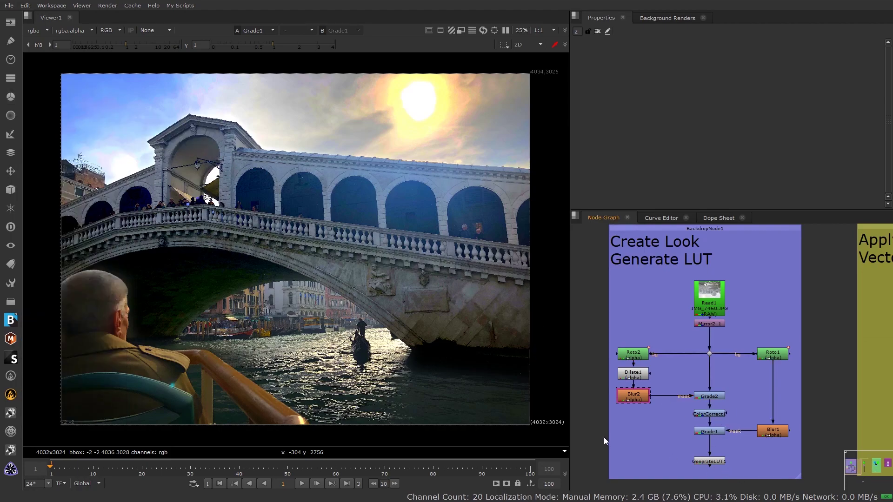
key("Tab")
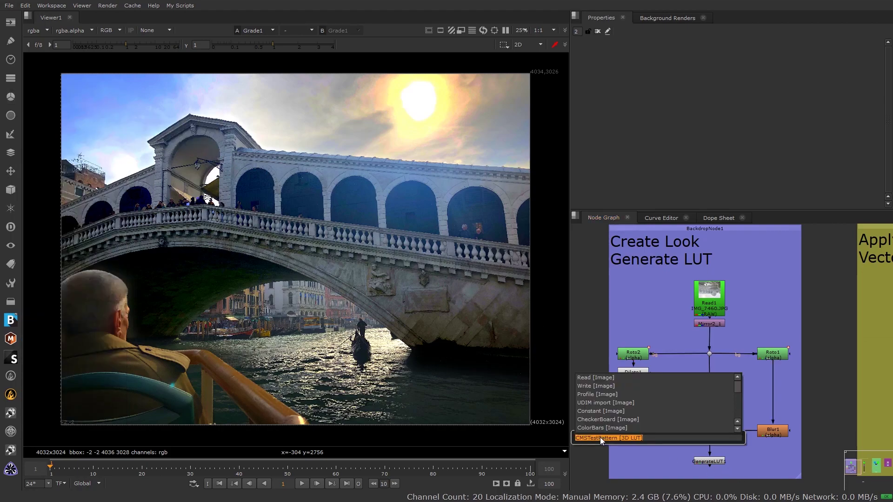
key("Escape")
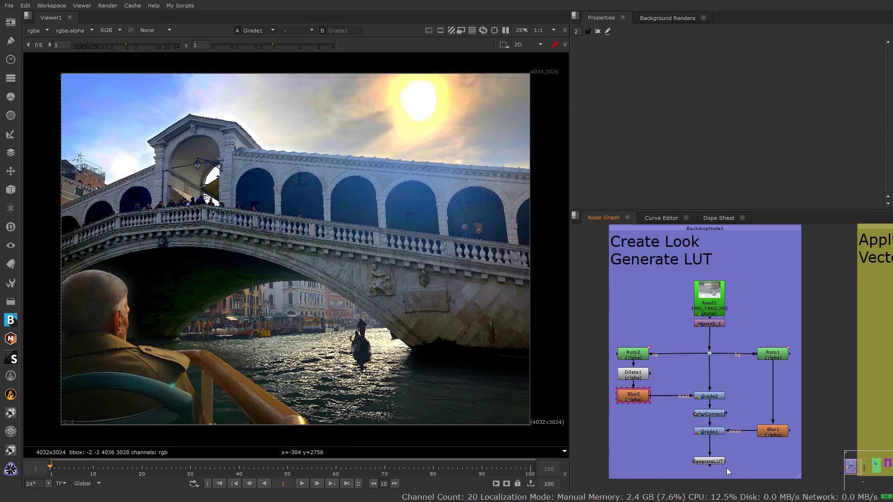
- Review GenerateLUT1's file type and 1D preLUT options, keep .cube and linear, and write the LUT file
double_click(713, 460)
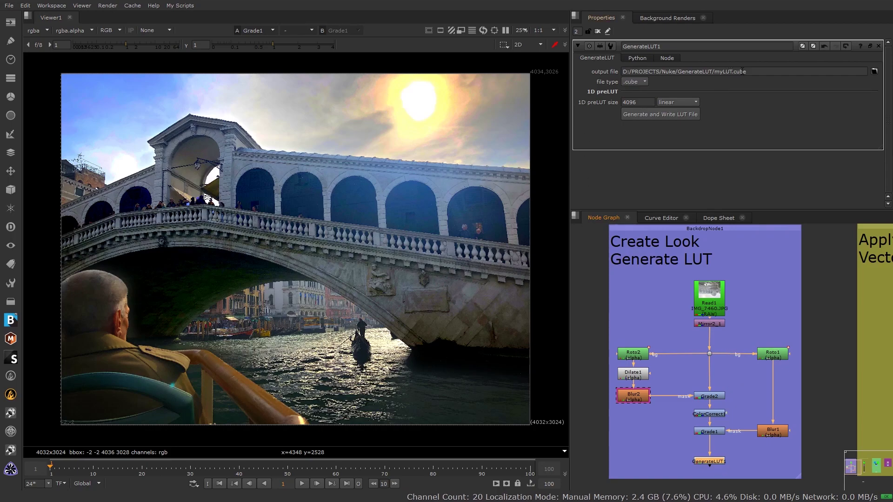
left_click(635, 83)
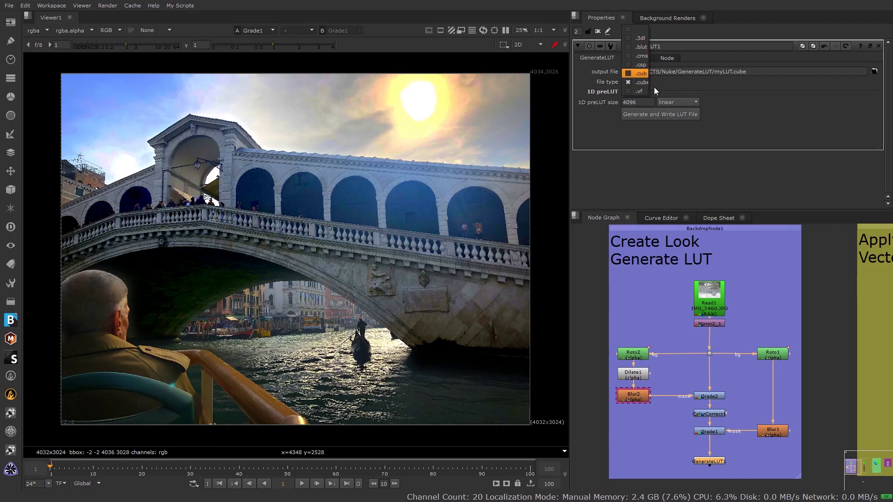
left_click(752, 93)
left_click(678, 106)
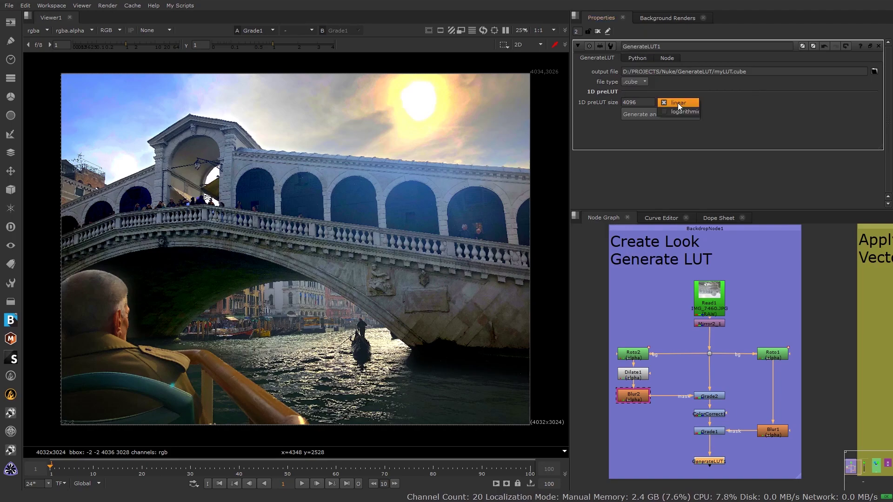
left_click(686, 112)
left_click(674, 102)
left_click(679, 95)
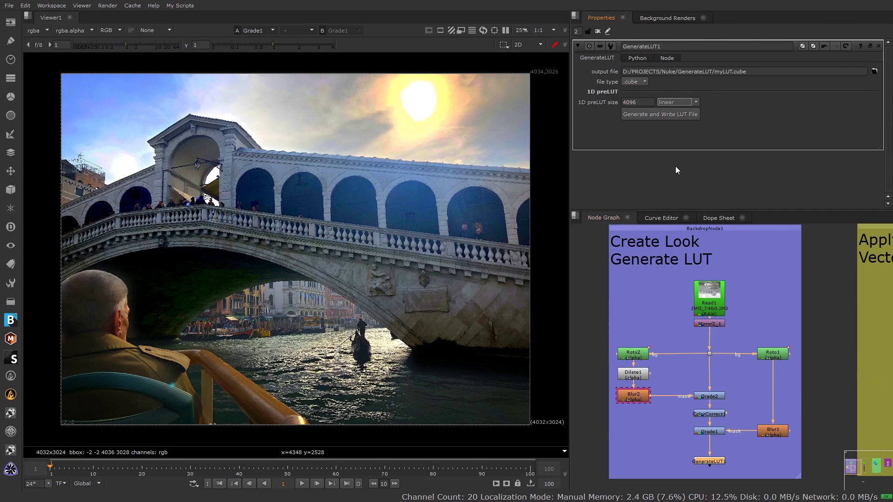
left_click(668, 114)
- Add a Vectorfield (Apply 3D LUT) node, connect its input to Mirror2_1 and align it beside that node
left_click(638, 308)
key("Tab")
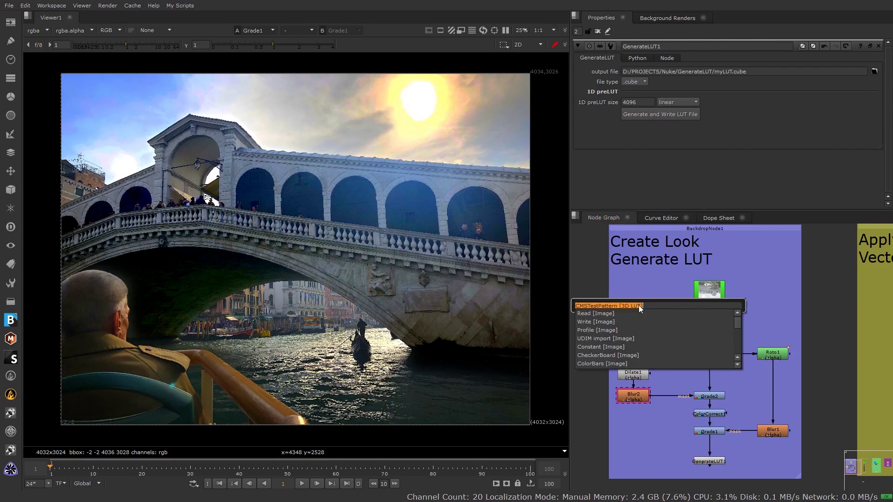
type("v")
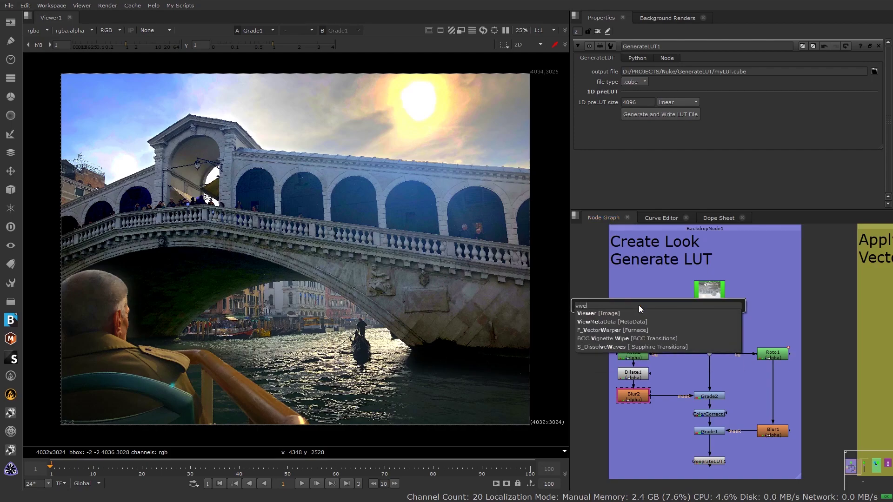
type("ec")
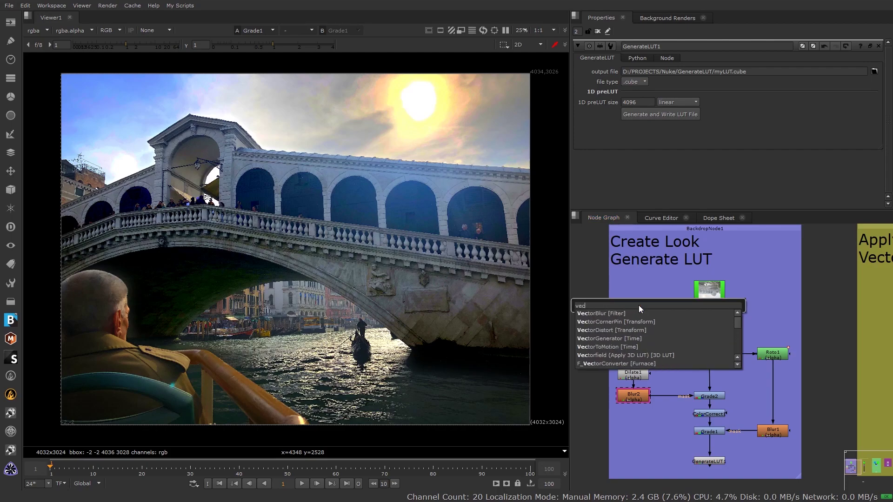
left_click(621, 355)
left_click_drag(638, 304, 705, 323)
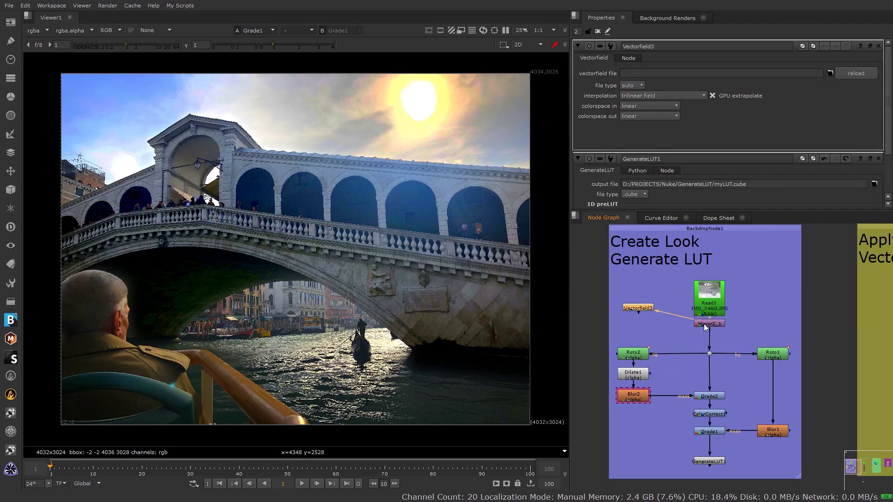
left_click_drag(638, 306, 638, 323)
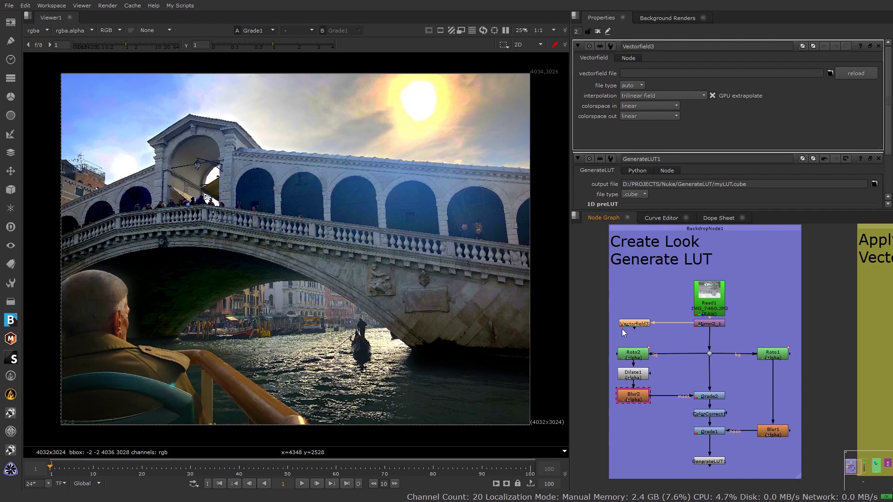
- Load myLUT.cube as the Vectorfield node's vectorfield file and view the node's output
left_click(830, 73)
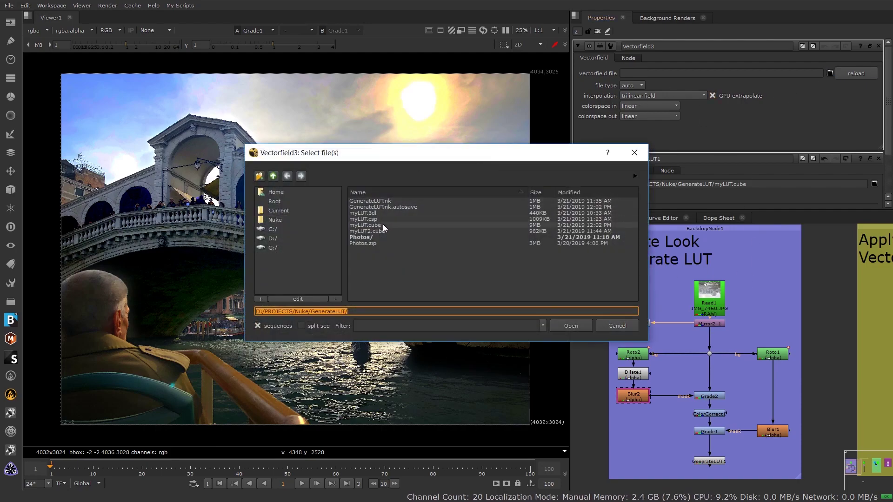
left_click(383, 225)
left_click(579, 325)
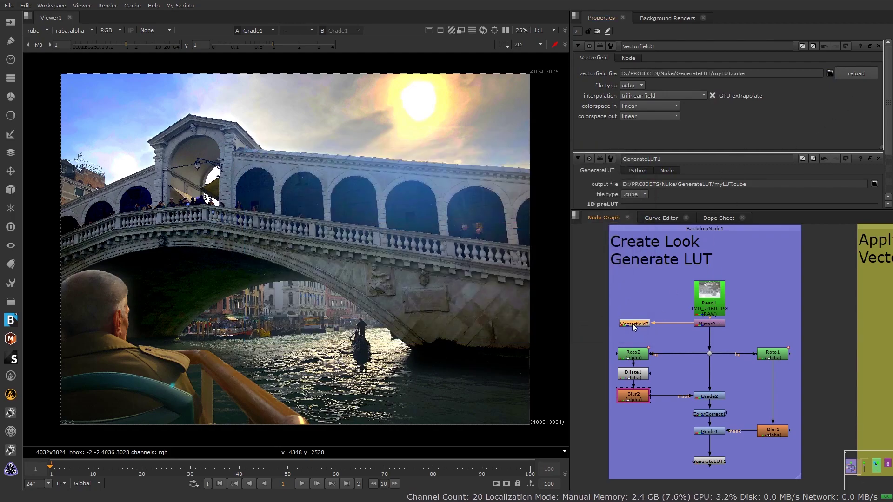
key("1")
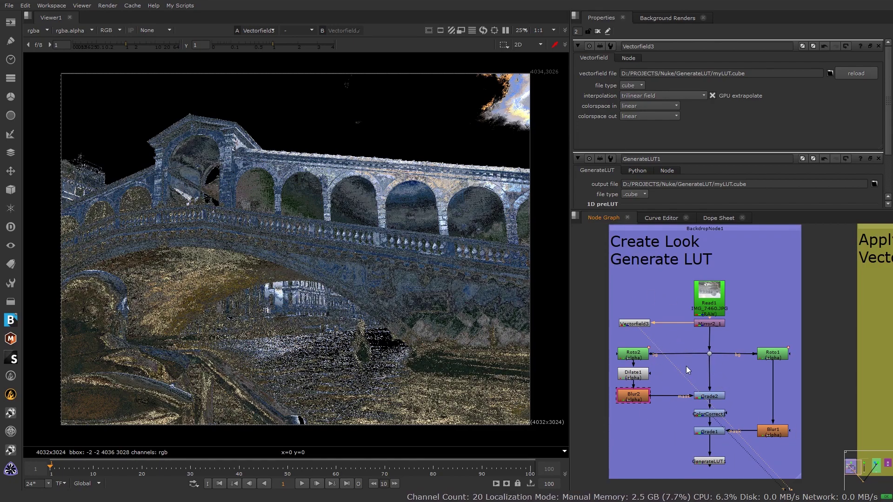
- Add a CMSTestPattern node and connect it to the dot above Grade2 in place of Mirror2_1
left_click(747, 281)
key("Tab")
type("cms")
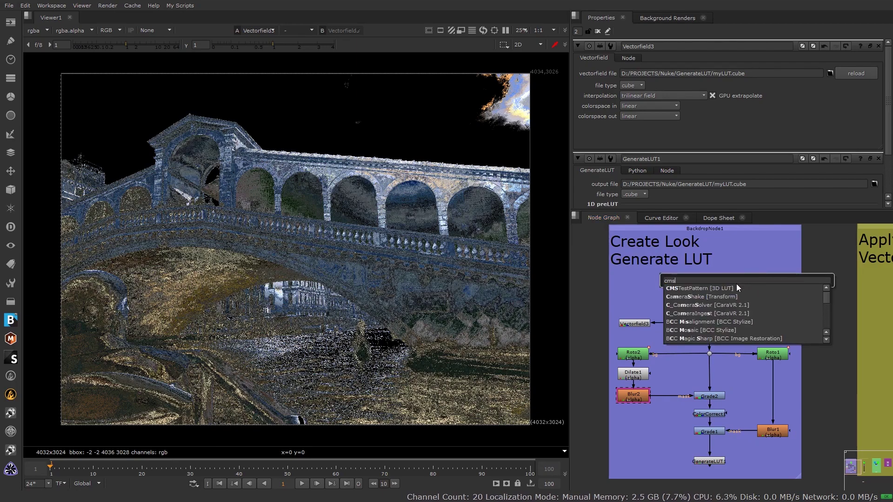
left_click(735, 288)
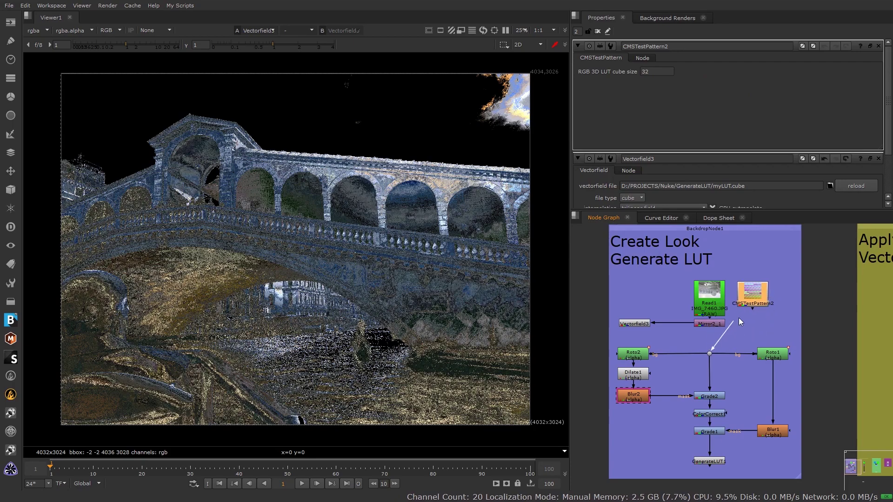
left_click_drag(754, 306, 754, 306)
- View the graded test pattern at Grade1 and write the LUT file again from GenerateLUT1
left_click(709, 414)
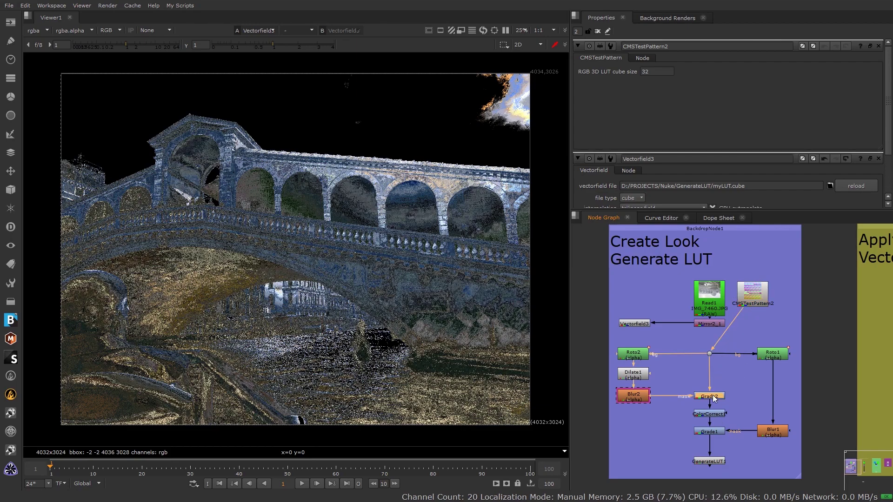
key("1")
left_click(709, 431)
key("1")
left_click(708, 461)
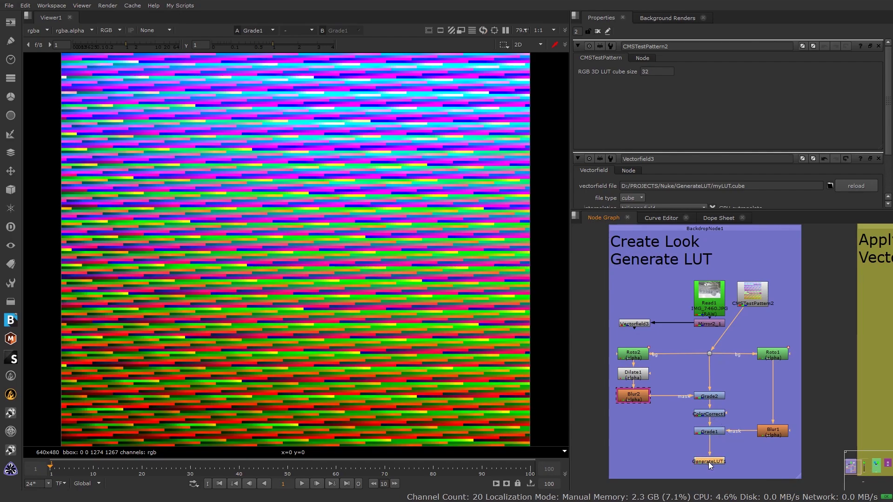
left_click(659, 115)
- Reload myLUT.cube in the Vectorfield node and view the node's output
left_click(646, 325)
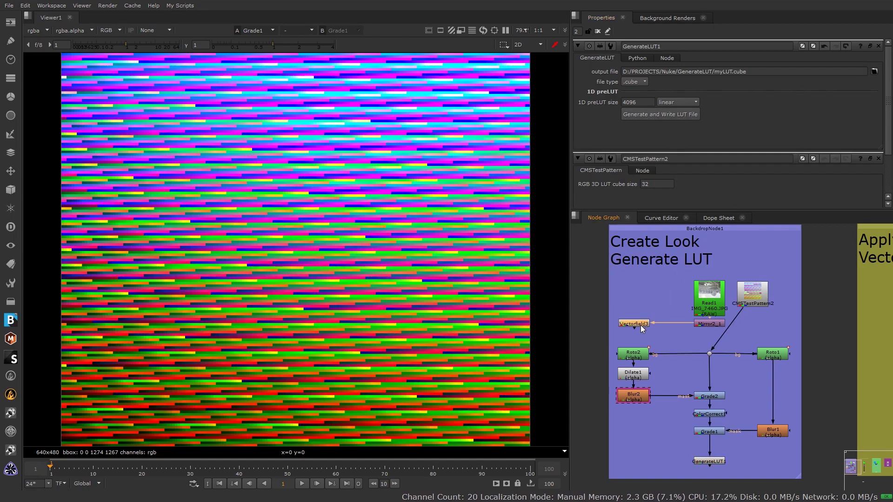
double_click(640, 327)
left_click(856, 74)
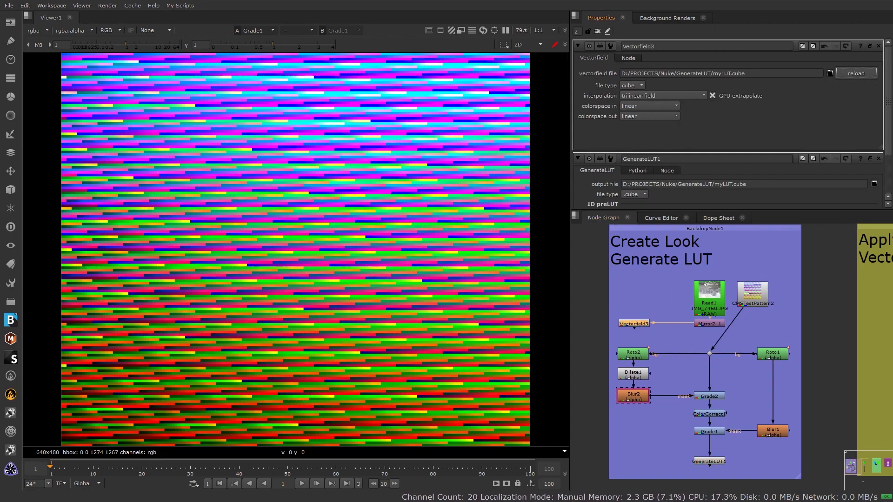
left_click(633, 323)
key("1")
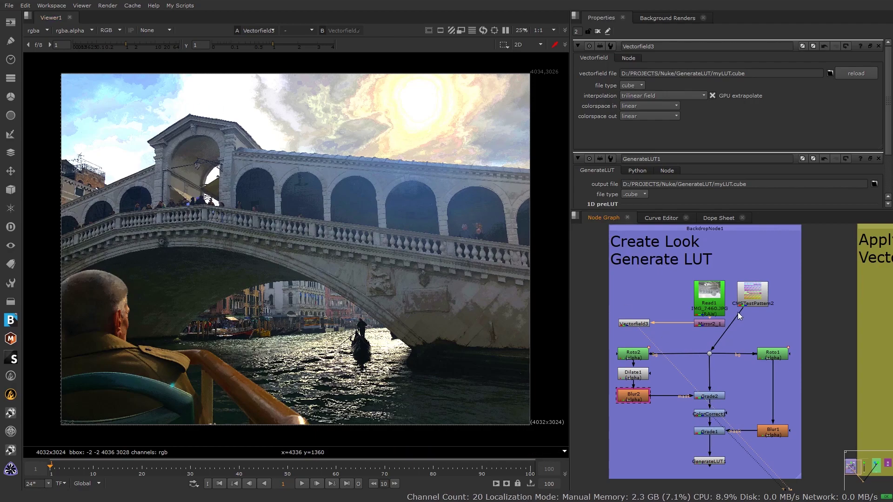
- Reconnect the dot above Grade2 to Mirror2_1 and compare Grade1's output with the Vectorfield node's
left_click(716, 433)
key("1")
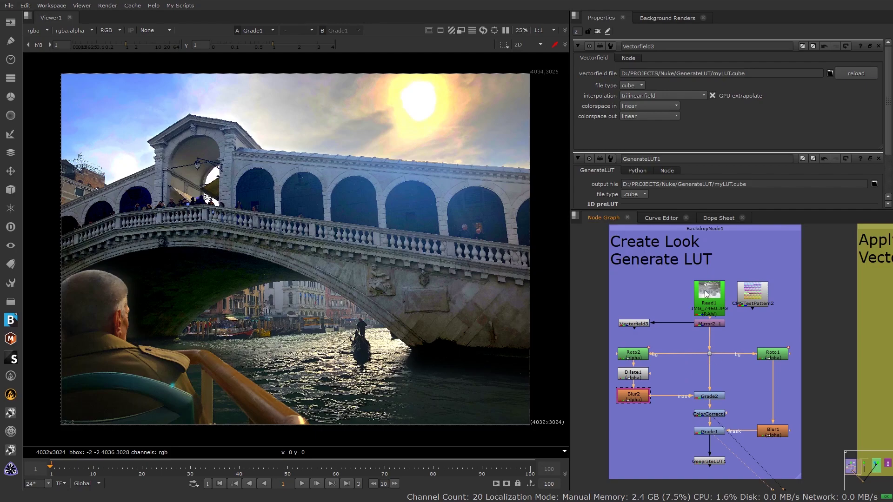
left_click(645, 326)
key("1")
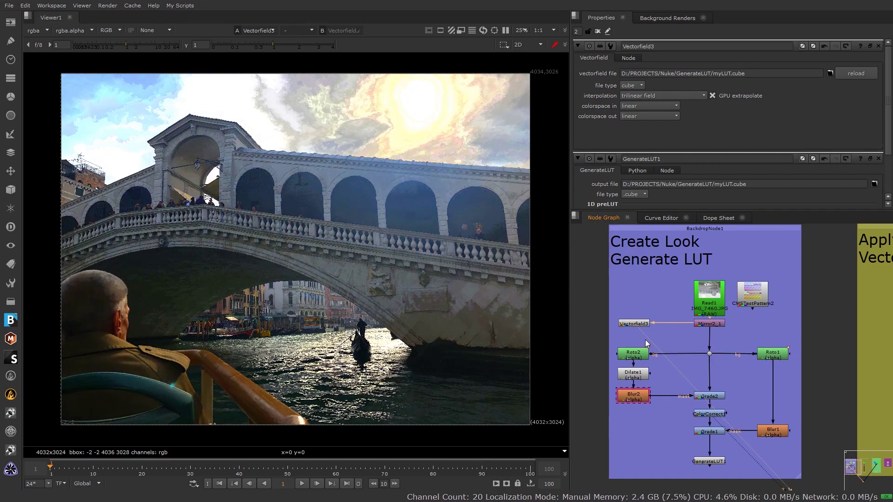
- Disable the masked Grade2 and Grade1 nodes, viewing each one's output
left_click(709, 396)
key("1")
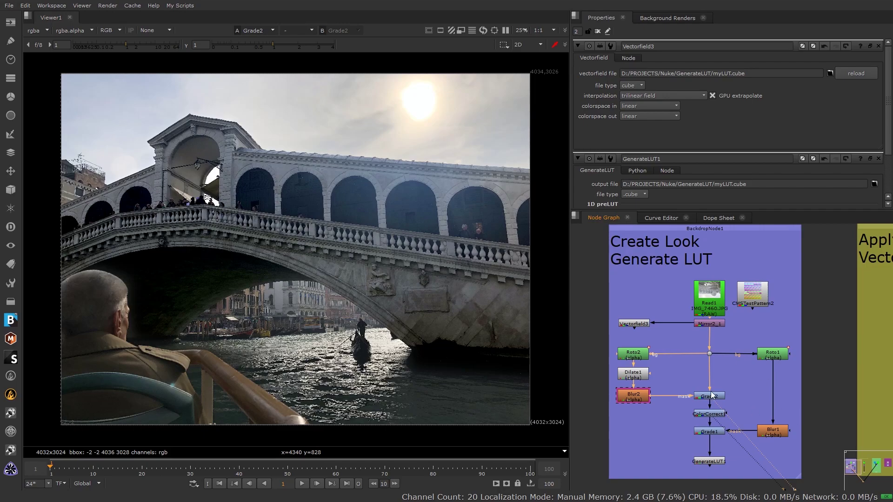
key("d")
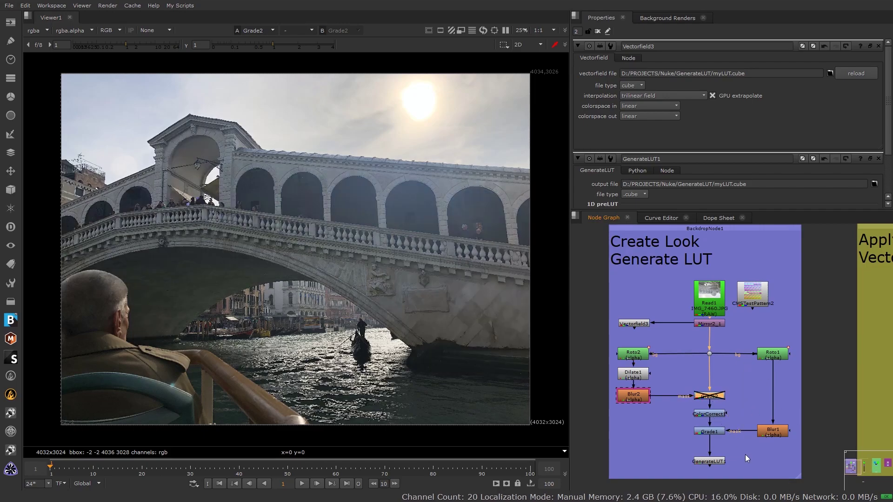
left_click(709, 433)
key("1")
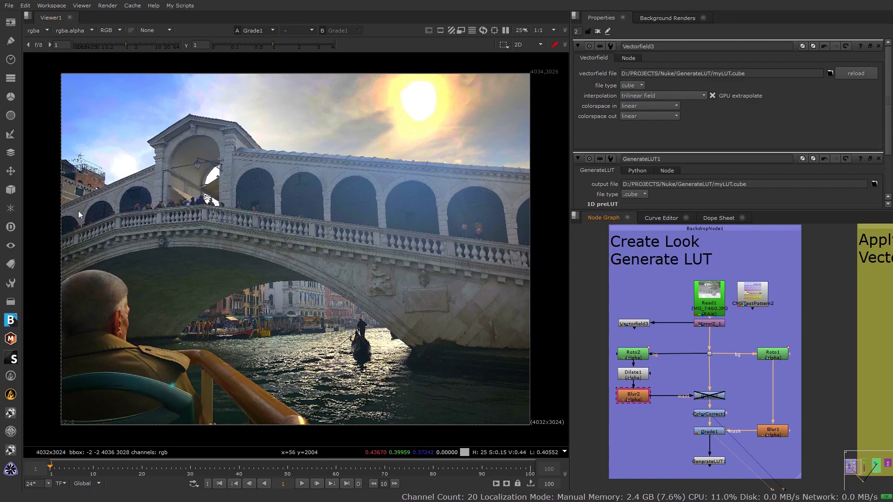
key("d")
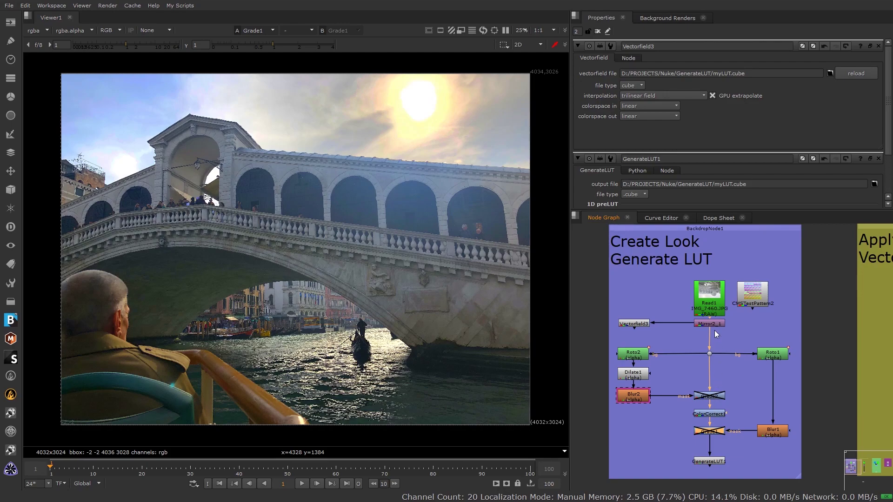
- Connect the dot above Grade2 to CMSTestPattern2 and write the LUT file from GenerateLUT1 with both masked grades disabled
left_click_drag(708, 335, 753, 297)
double_click(715, 462)
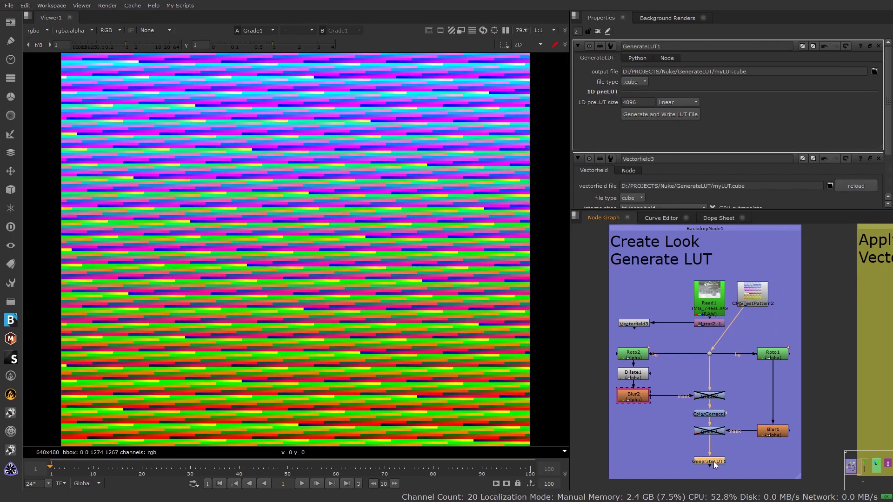
left_click(668, 115)
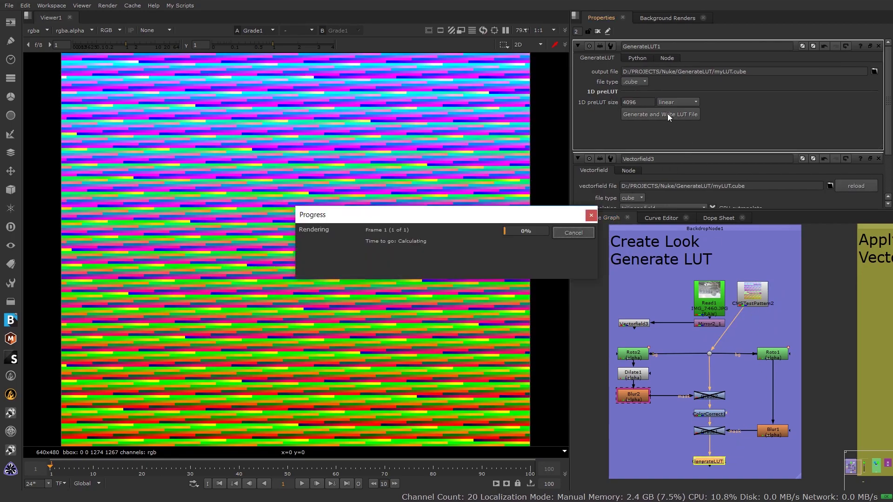
- Reload myLUT.cube in Vectorfield3 and view that node's output
double_click(629, 323)
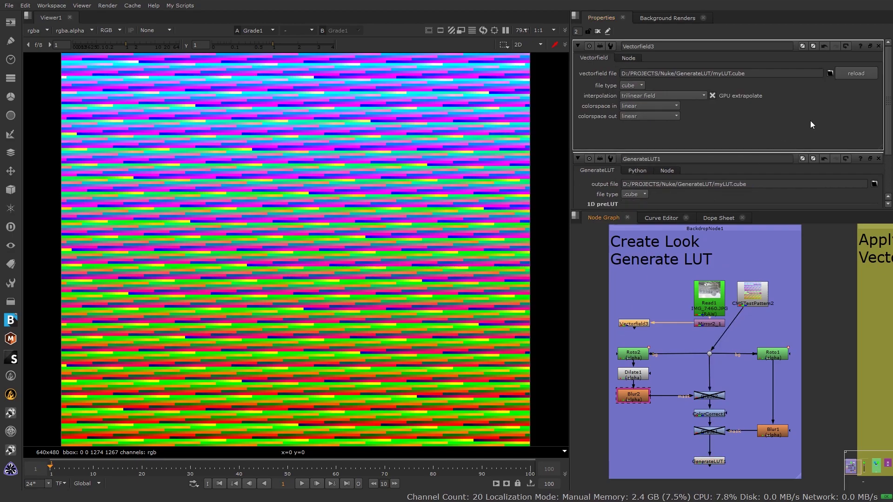
left_click(852, 75)
left_click(636, 323)
key("1")
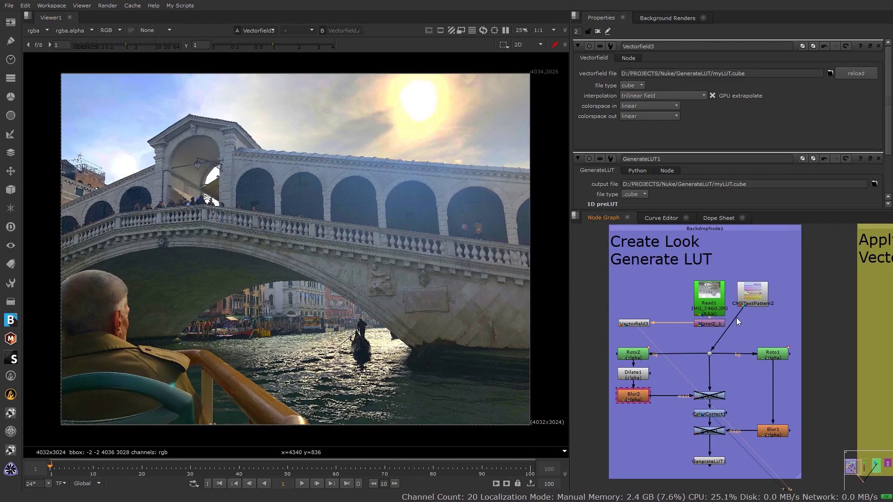
- Reconnect the dot above Grade2 to Mirror2_1 and compare GenerateLUT1's output with Vectorfield3's
left_click_drag(719, 323, 710, 323)
left_click(703, 462)
key("1")
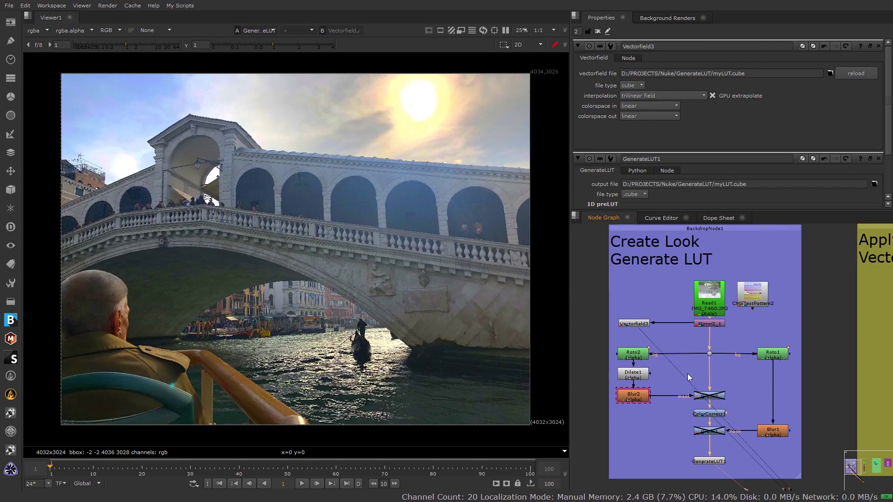
key("1")
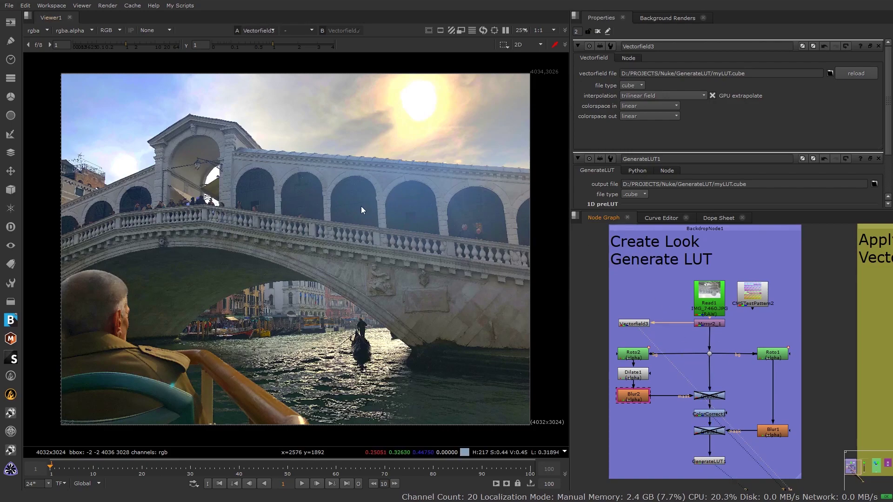
key("2")
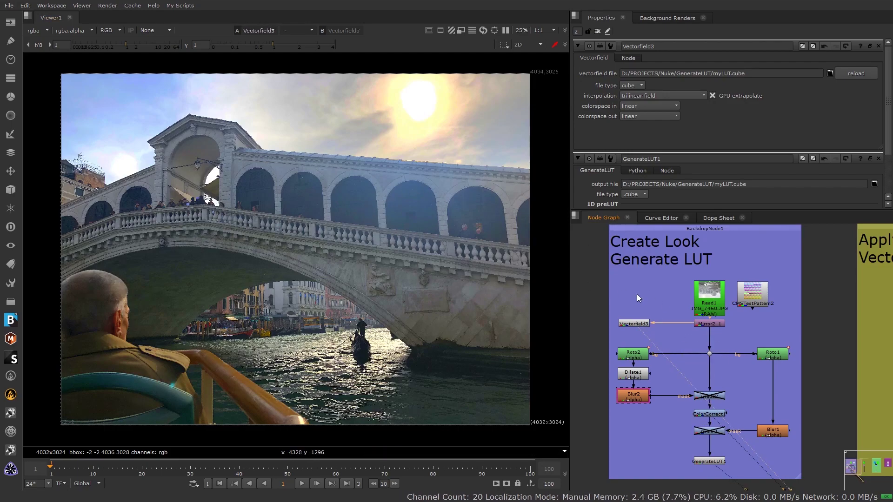
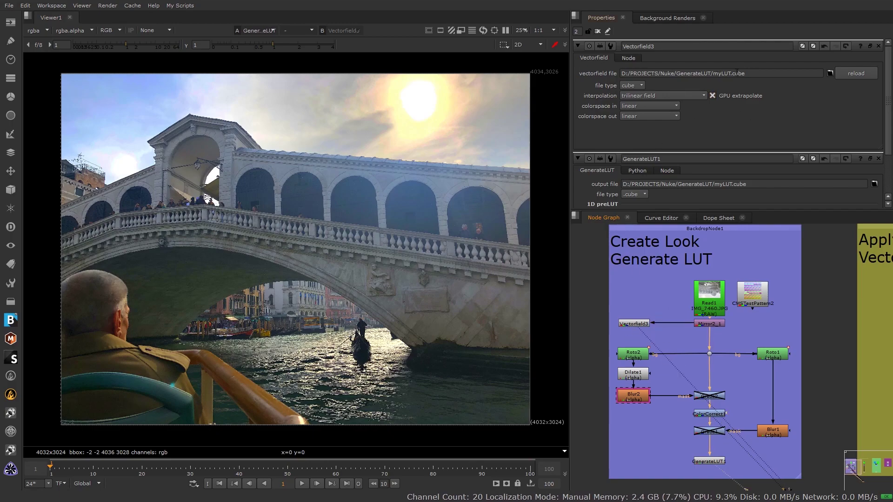
left_click(634, 325)
key("1")
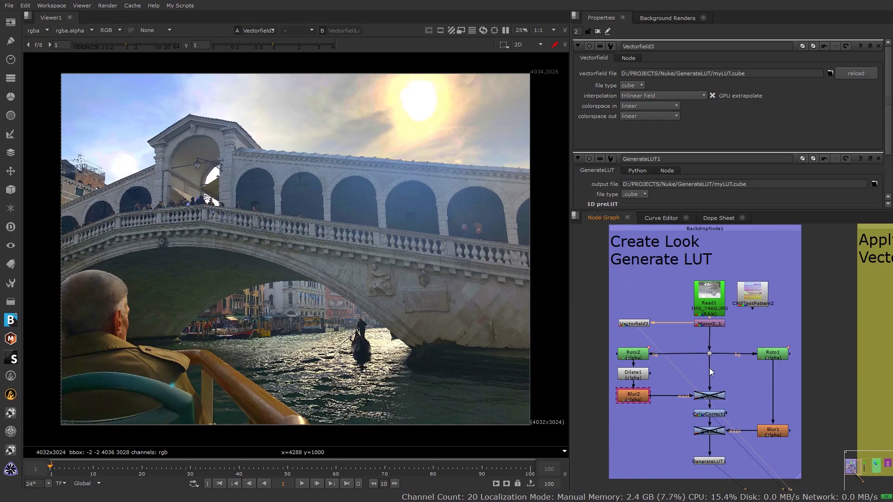
left_click(709, 395)
- View Reformat1's output in the Apply LUT Vectorfield group, with the whole image fitted in the viewer
middle_click_drag(799, 320, 691, 320)
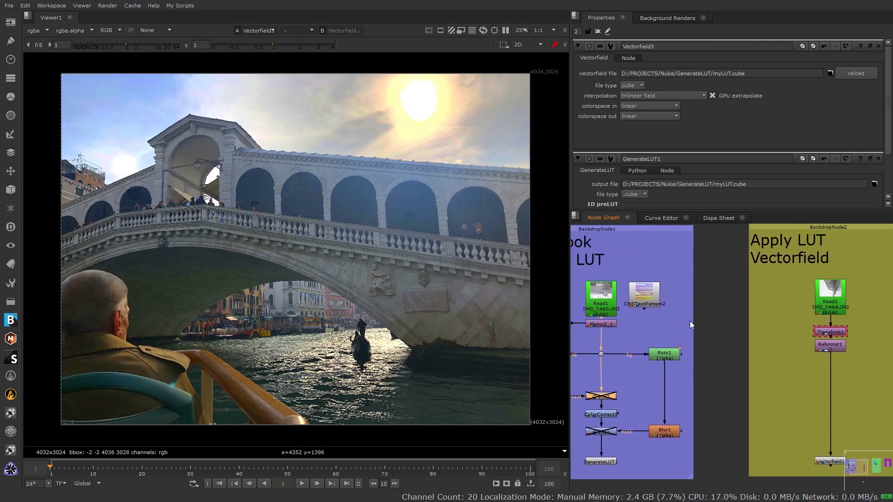
middle_click_drag(794, 325, 703, 334)
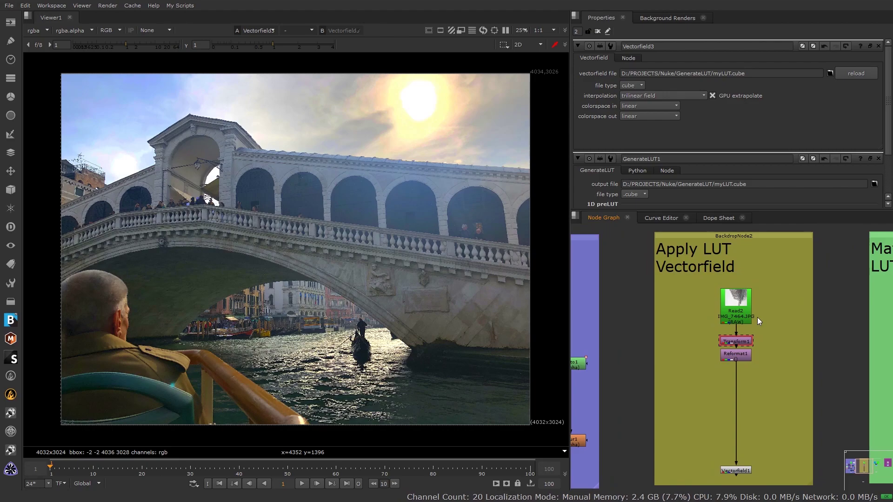
left_click(738, 354)
key("1")
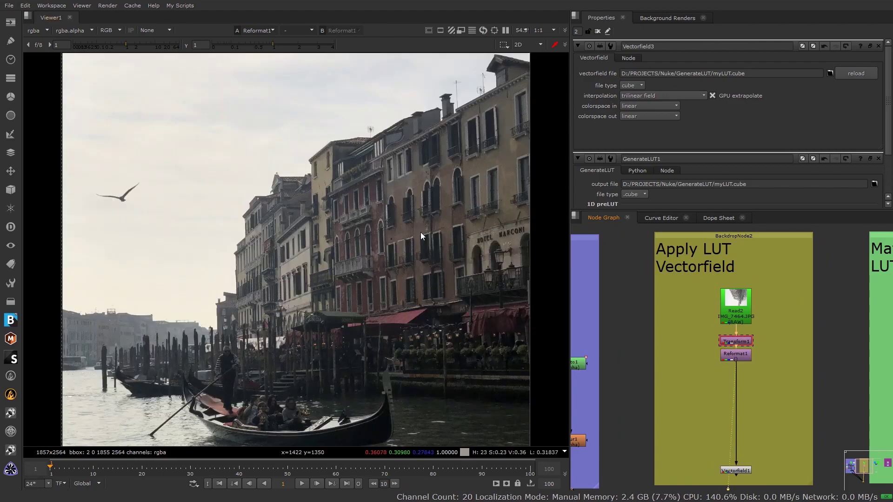
key("f")
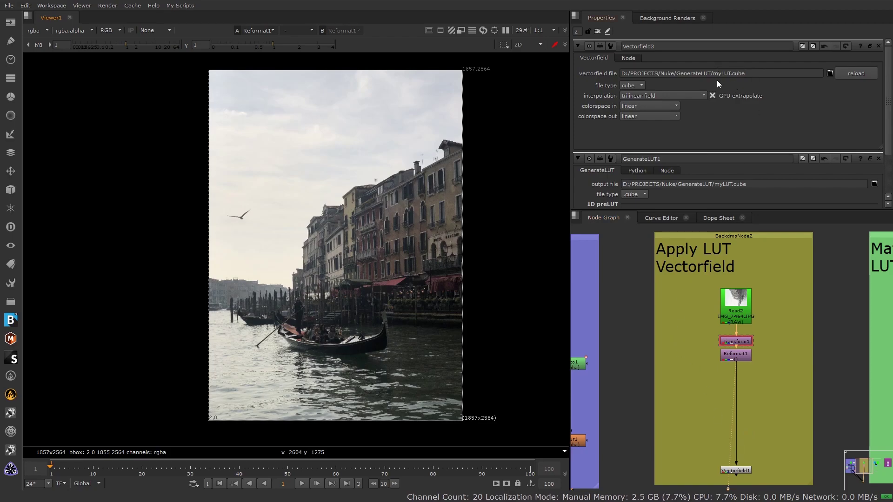
- Reload myLUT.cube in Vectorfield1 and view its output on the gondola photo
double_click(744, 469)
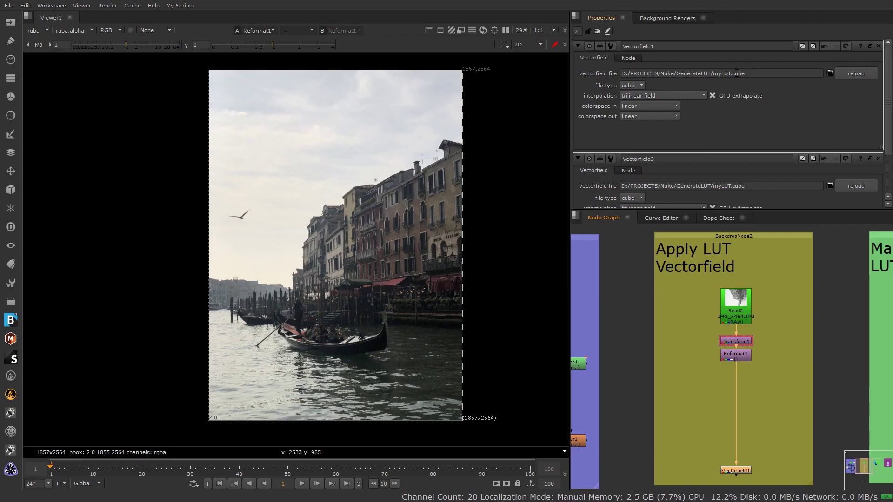
left_click(856, 73)
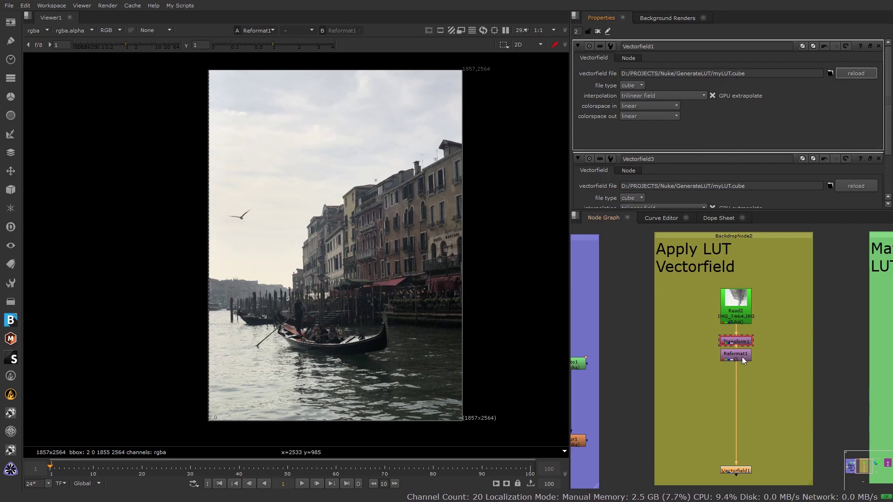
key("1")
scroll(339, 300, "up", 4)
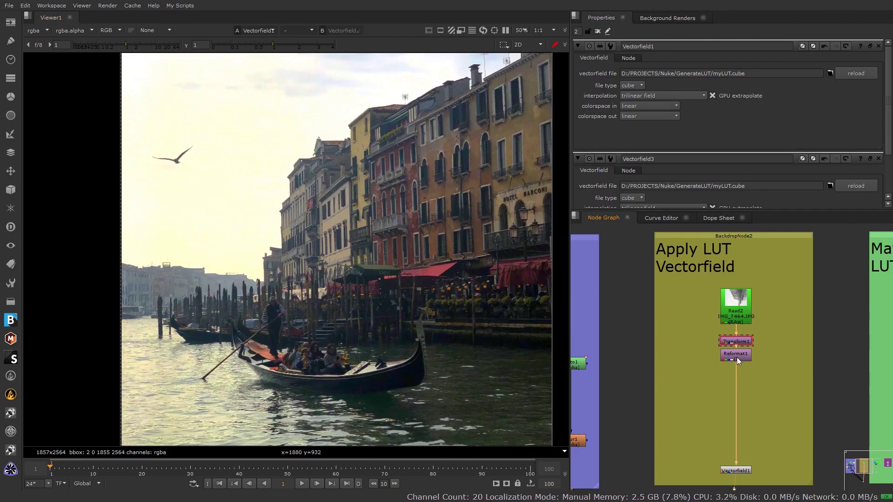
- Compare the ungraded Reformat1 image with Vectorfield1's LUT output by switching the viewer between them repeatedly
key("1")
left_click(743, 469)
left_click(763, 373)
key("1")
key("1")
key("1")
key("1")
key("1")
key("1")
key("1")
scroll(422, 278, "down", 4)
- Compare GenerateLUT1's graded bridge photo with Vectorfield1's output on the gondola photo
middle_click_drag(657, 375, 728, 319)
middle_click_drag(658, 364, 645, 368)
left_click(598, 413)
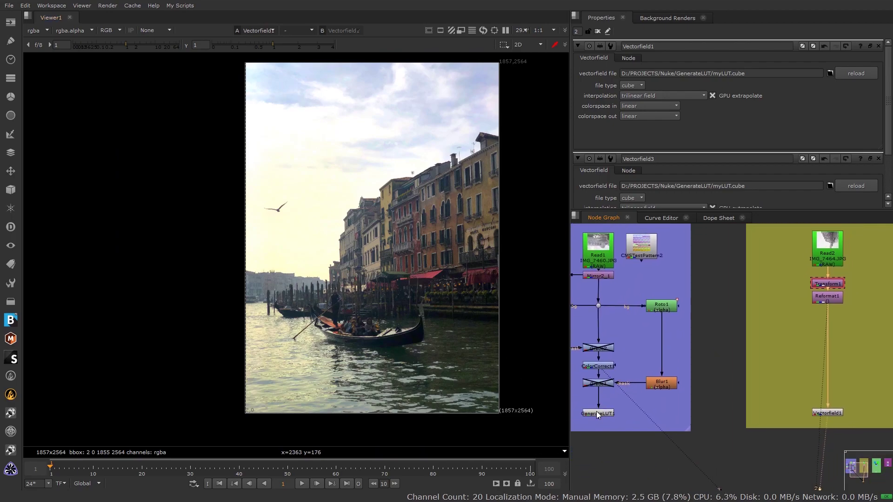
key("1")
left_click(828, 413)
key("1")
key("1")
key("1")
key("1")
key("1")
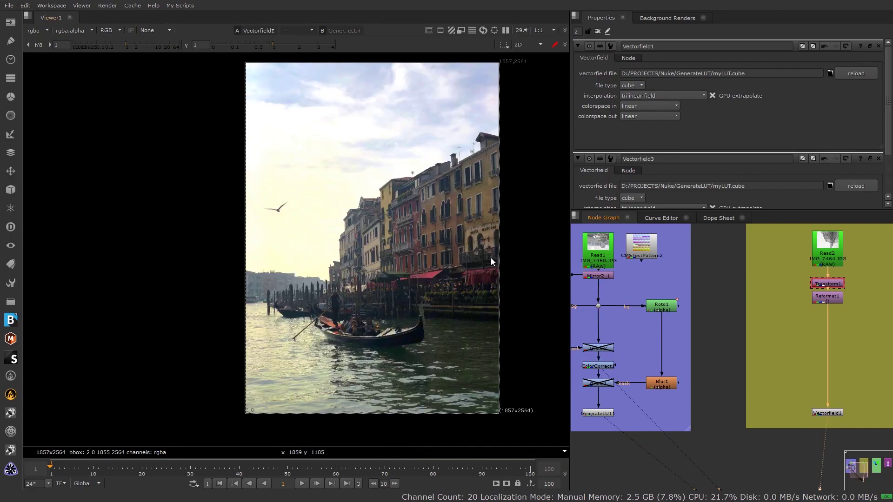
key("1")
key("1")
key("1")
key("1")
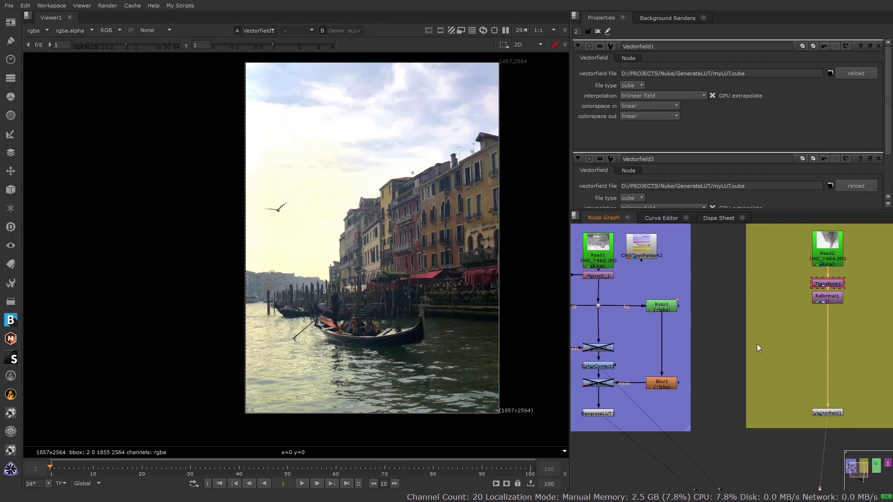
- View the PostageStamp1 source photo and the Read3 target photo in the Match Grade LUT Creation group
middle_click_drag(784, 331, 689, 339)
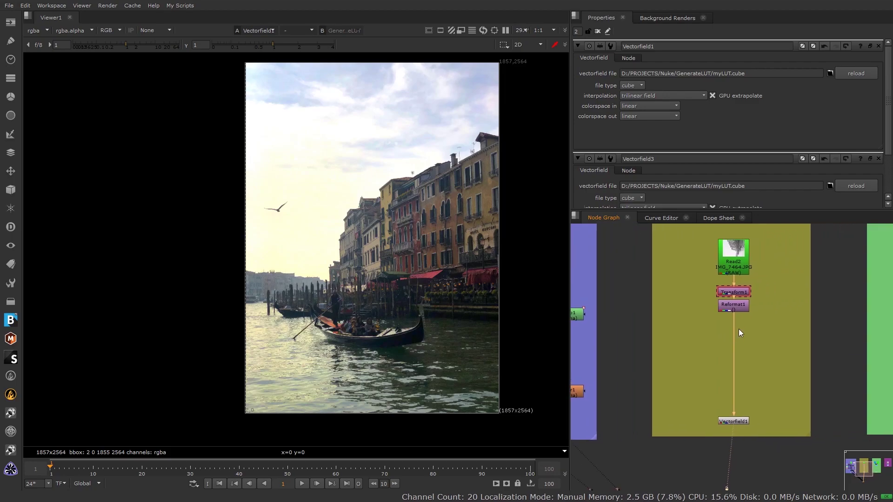
scroll(747, 324, "down", 2)
scroll(712, 350, "down", 2)
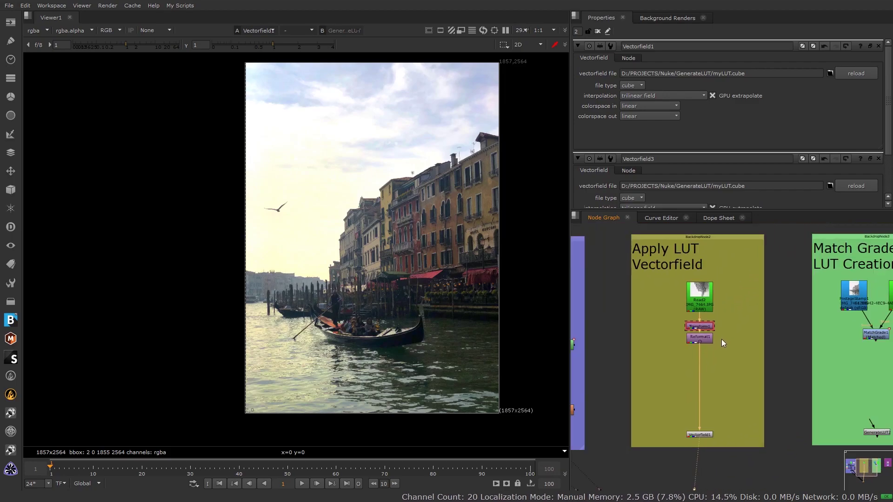
scroll(707, 344, "right", 2)
scroll(723, 338, "right", 4)
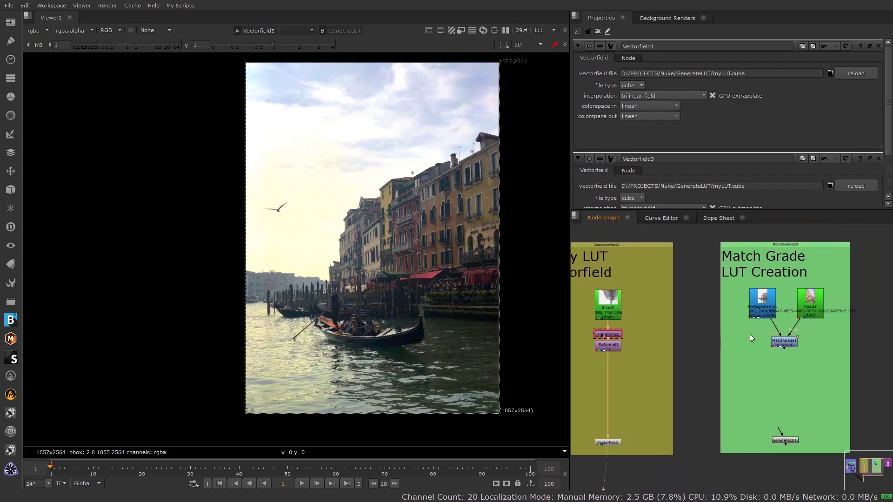
middle_click_drag(741, 332, 655, 336)
scroll(655, 336, "up", 1)
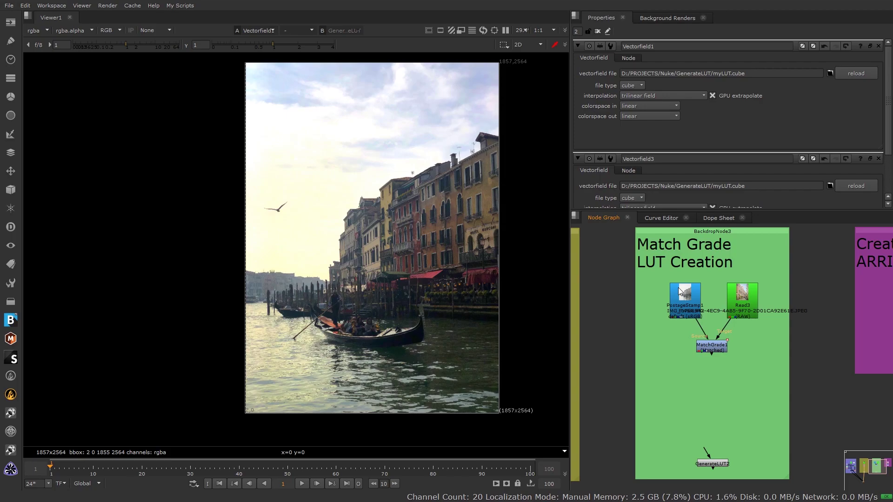
left_click(689, 310)
key("1")
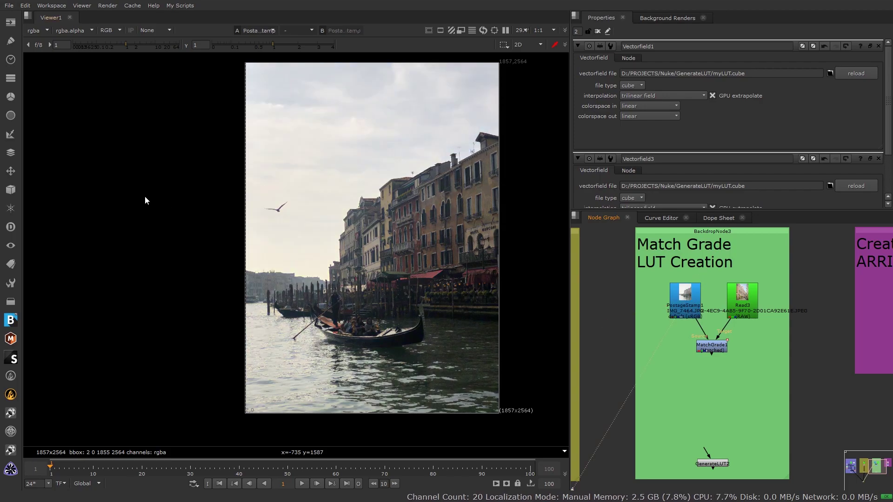
middle_click_drag(415, 233, 276, 240)
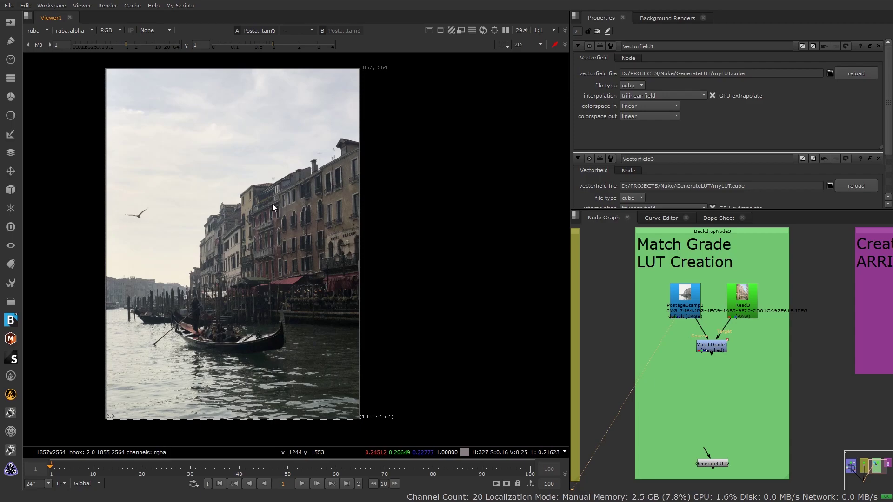
left_click(750, 300)
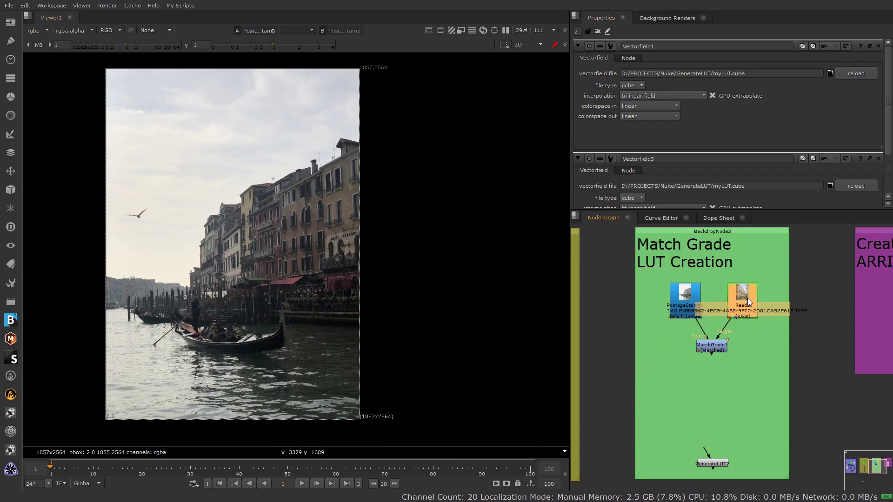
key("1")
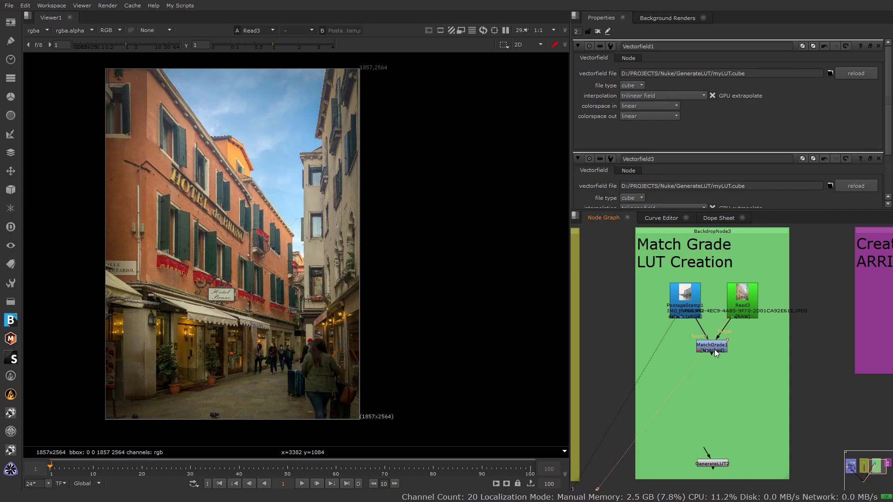
- Add a MatchGrade node below MatchGrade1 and connect its Target to Read3 and its Source to PostageStamp1
key("Tab")
type("ma")
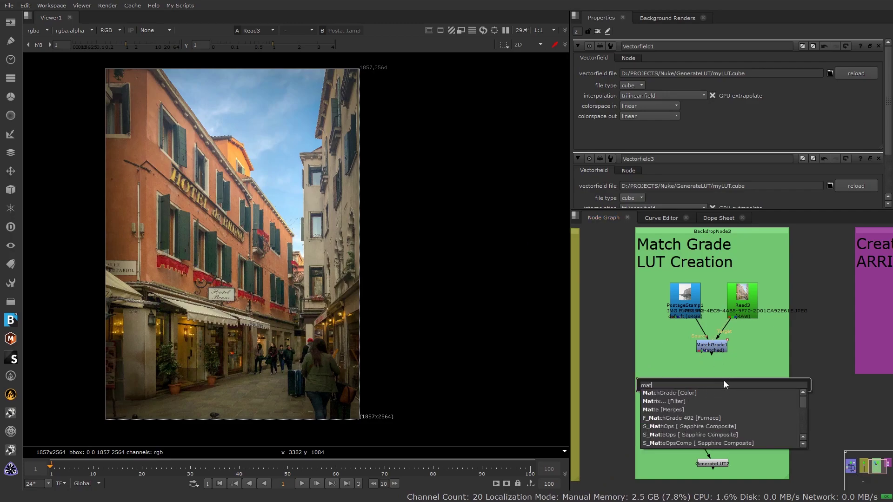
type("t")
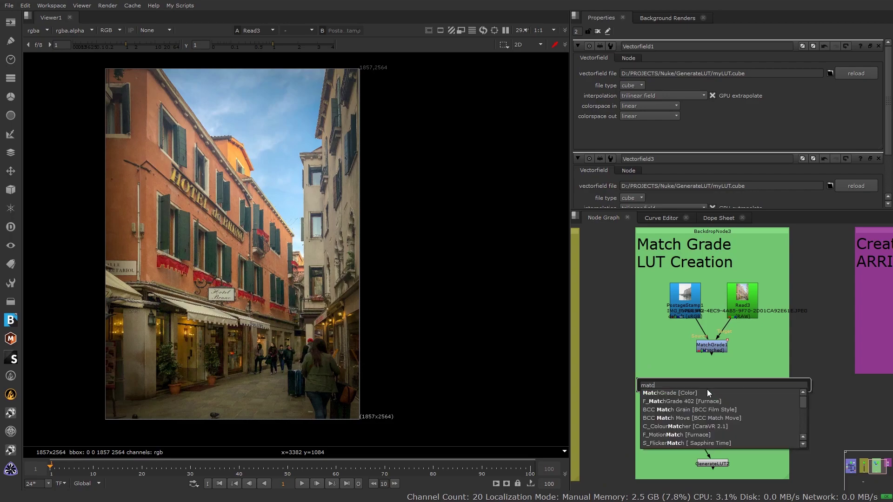
key("Return")
scroll(732, 354, "up", 5)
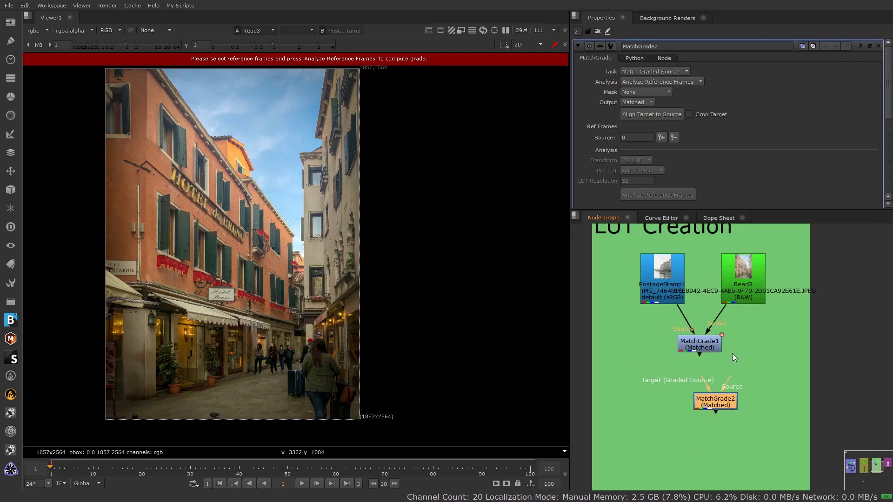
left_click_drag(733, 419, 333, 279)
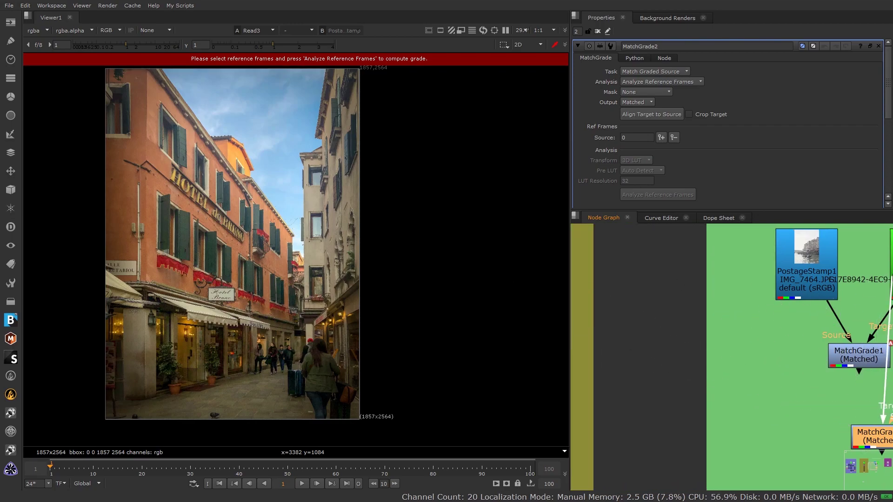
middle_click_drag(881, 307, 765, 307)
left_click_drag(791, 409, 681, 285)
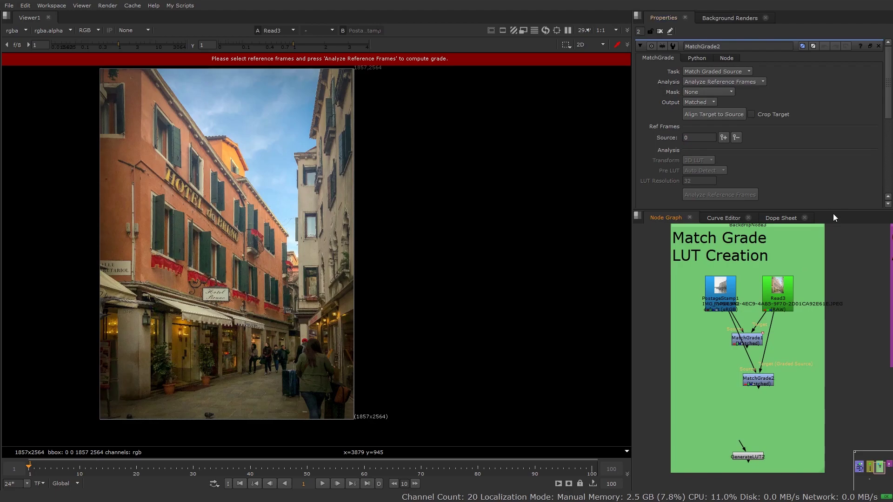
- Enlarge the node properties area and check MatchGrade2's Task options, keeping Match Graded Source
left_click_drag(835, 210, 835, 270)
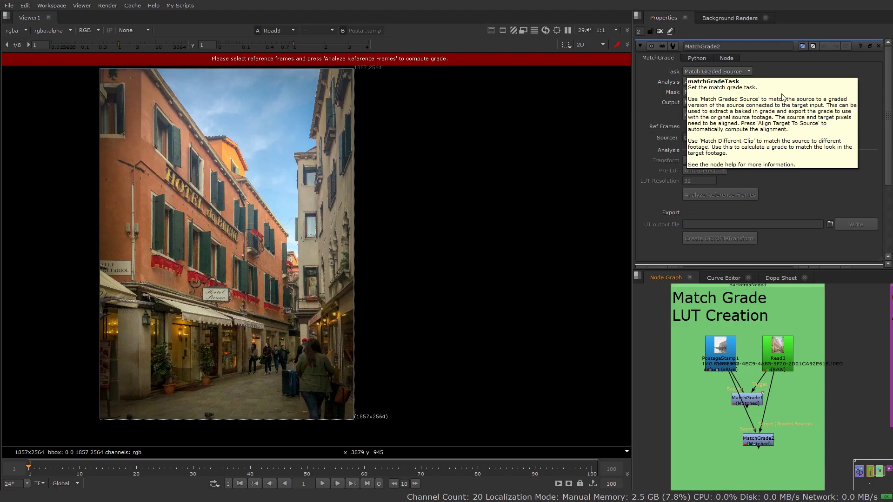
left_click(739, 72)
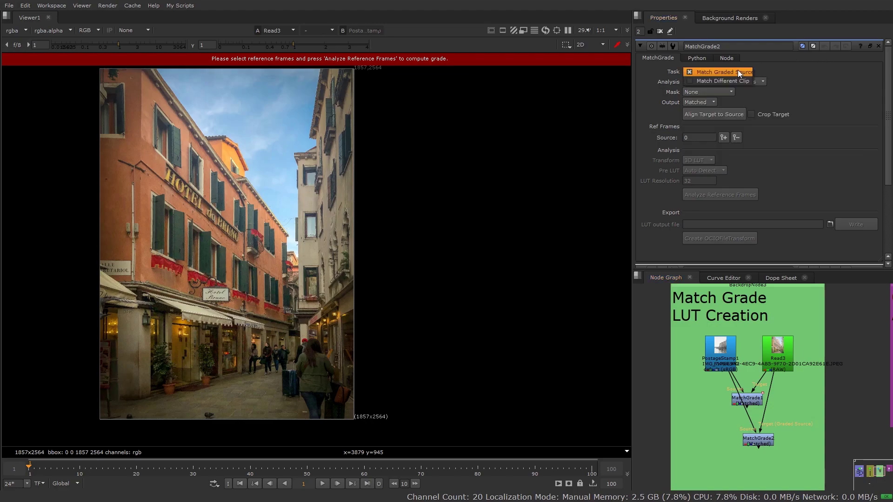
left_click(737, 70)
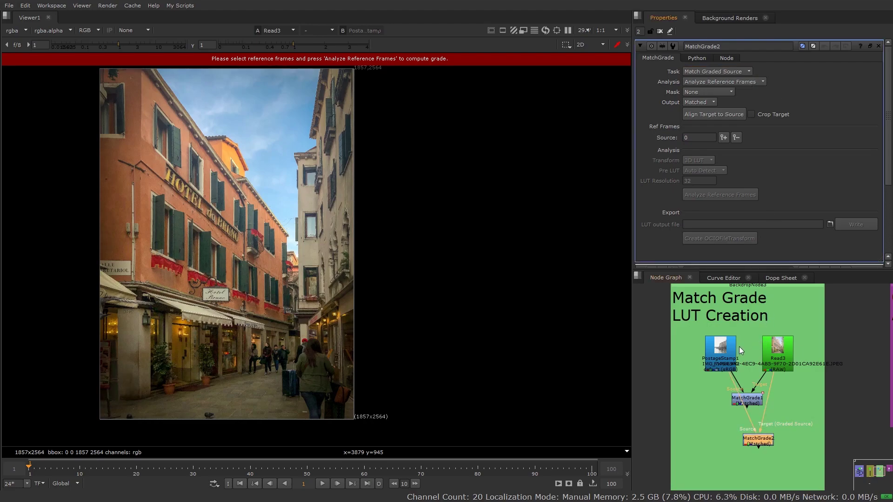
- Set MatchGrade2's Task to Match Different Clip and keep its Output on Matched
left_click(720, 72)
left_click(724, 82)
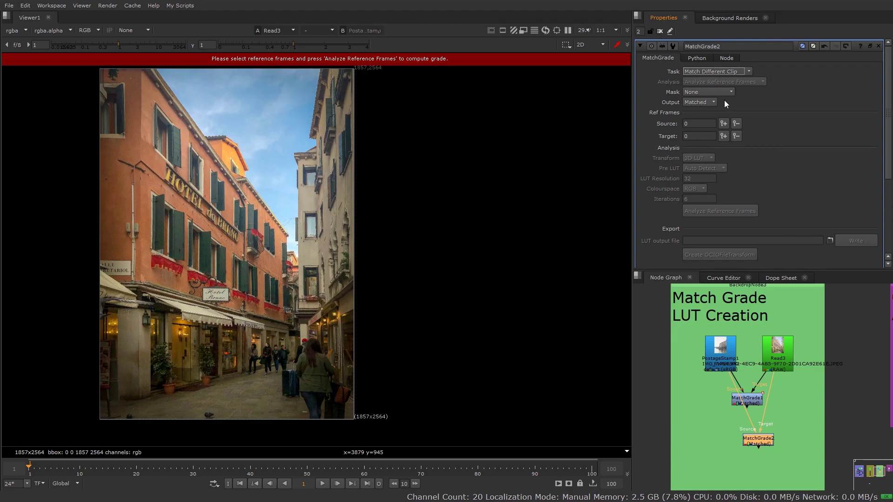
left_click(706, 103)
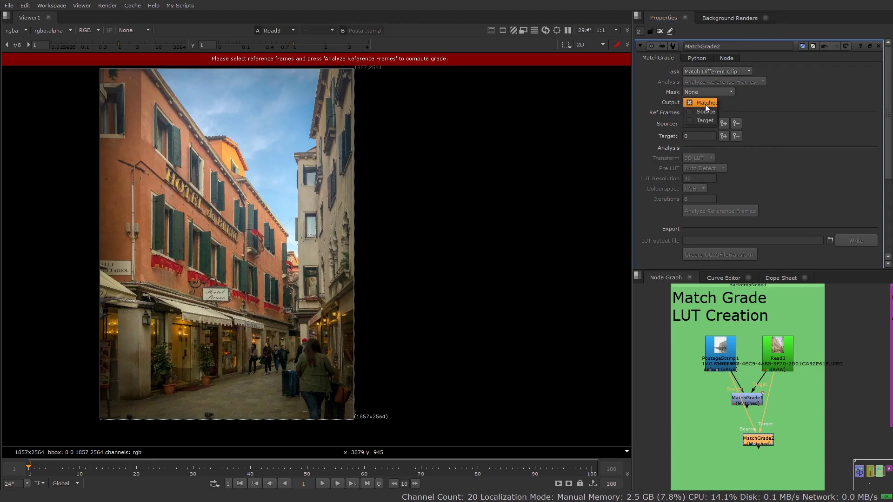
left_click(763, 97)
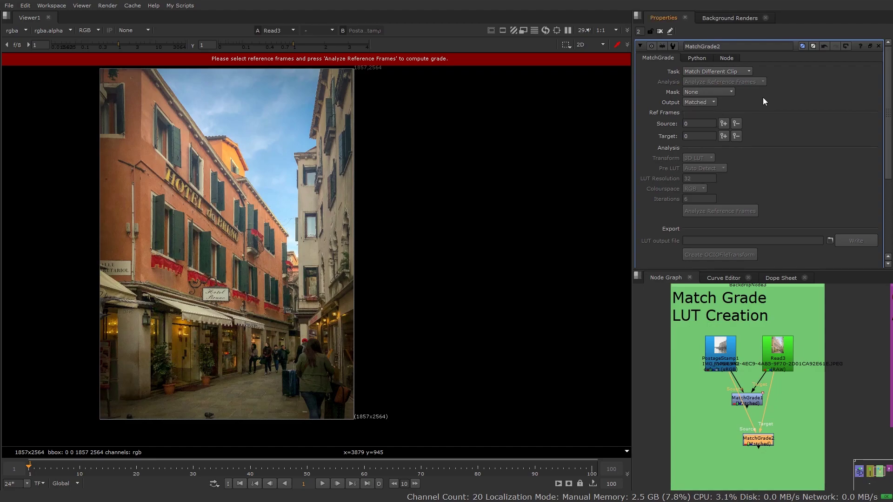
- Set frame 1 as both Source and Target reference frame of MatchGrade2, viewing PostageStamp1 and Read3 in turn
left_click(724, 122)
left_click(724, 361)
key("1")
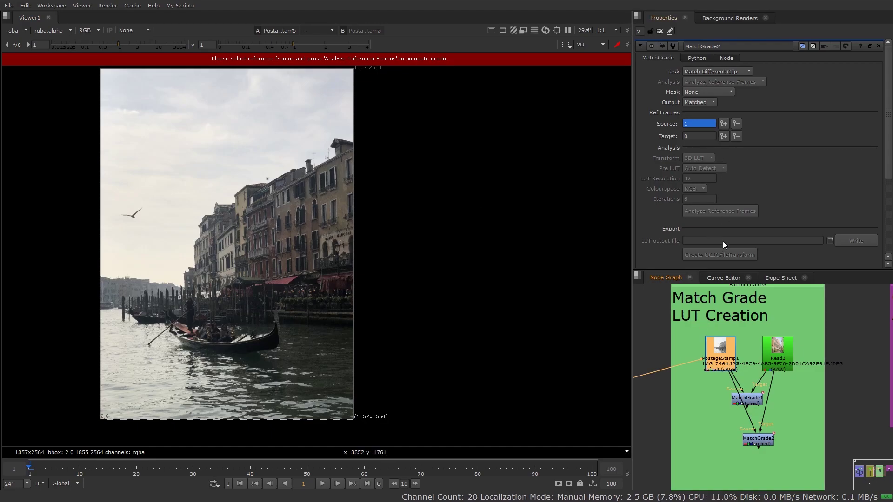
left_click(779, 360)
key("1")
left_click(724, 136)
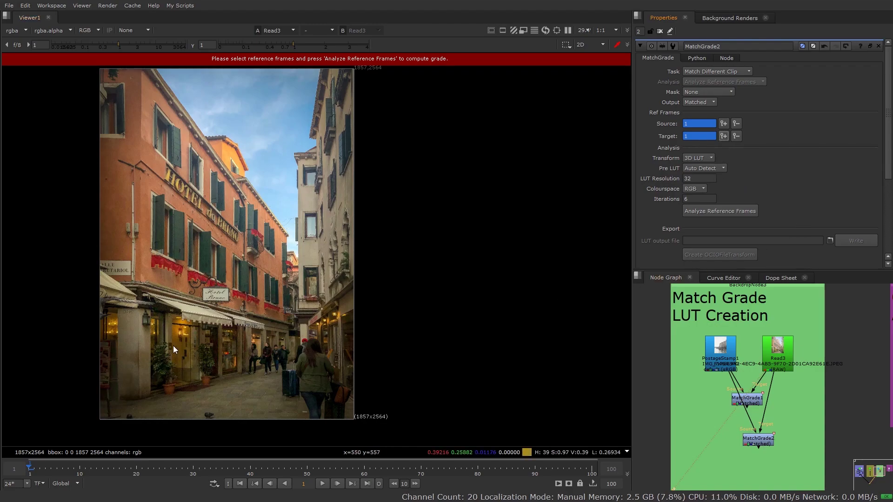
- Check MatchGrade2's Transform and Pre LUT options, keeping 3D LUT and Auto Detect
left_click(703, 157)
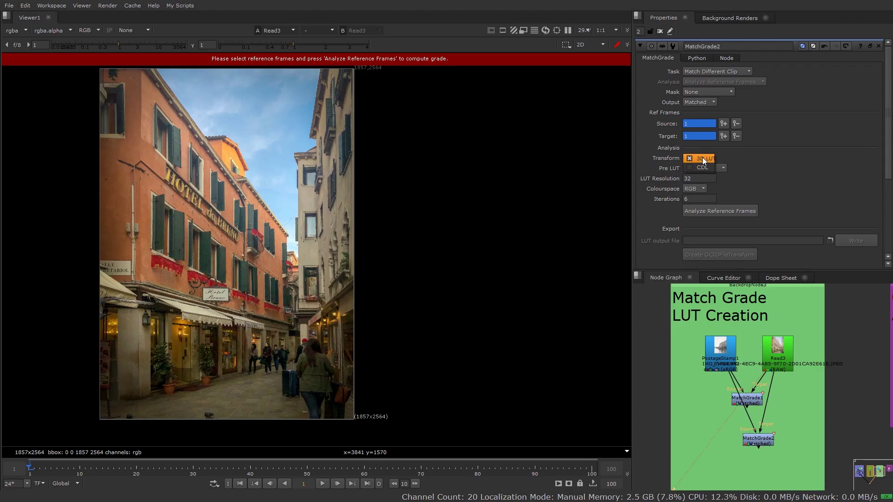
left_click(743, 157)
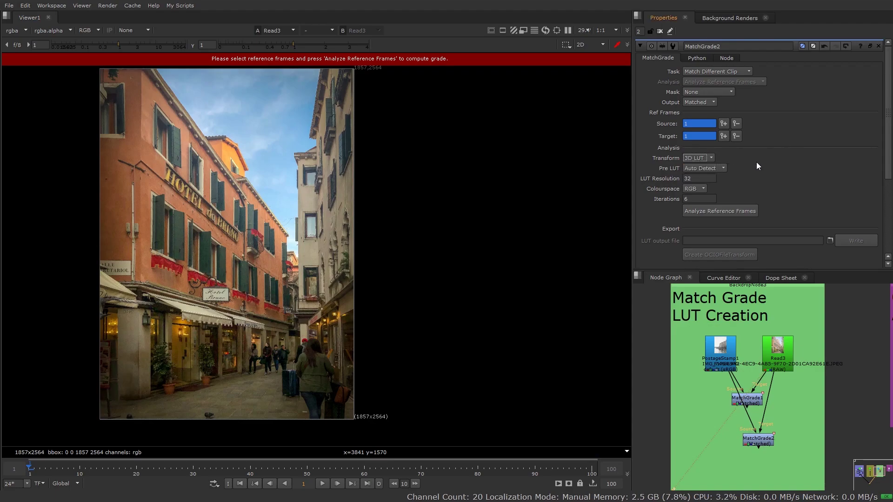
left_click(719, 168)
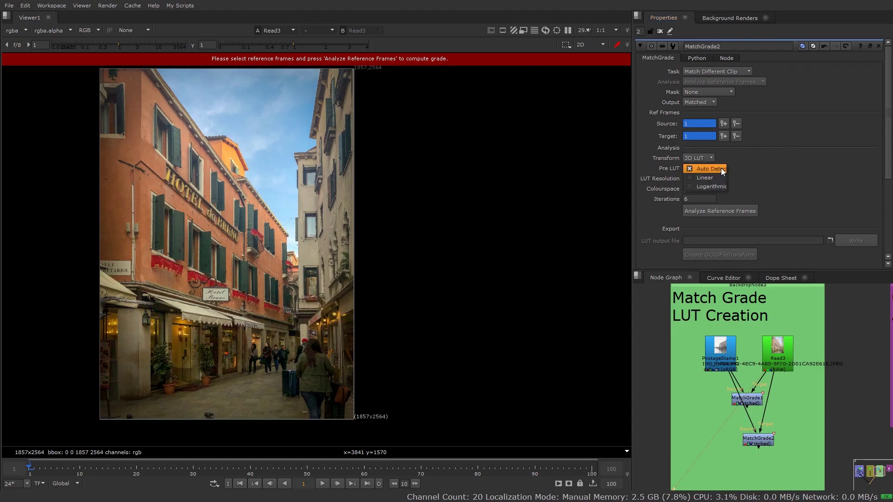
left_click(788, 162)
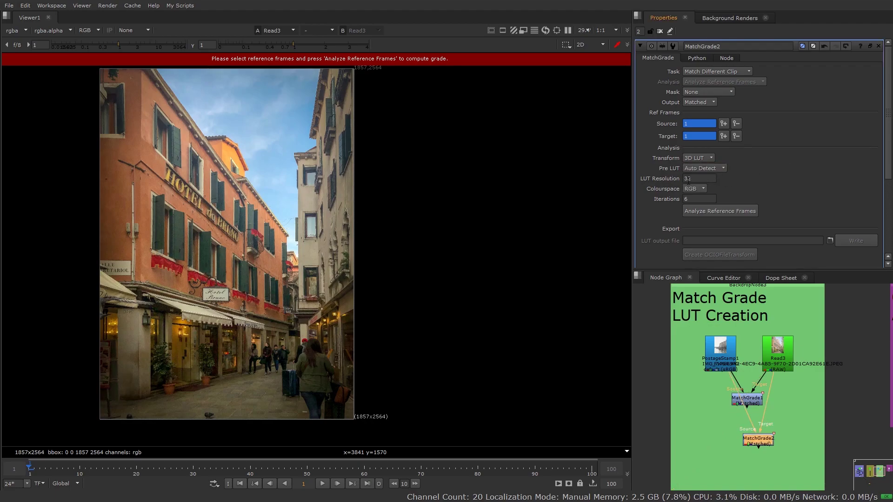
- Set MatchGrade2's LUT Resolution to 33 and check the Colourspace options, keeping RGB
mouse_move(686, 179)
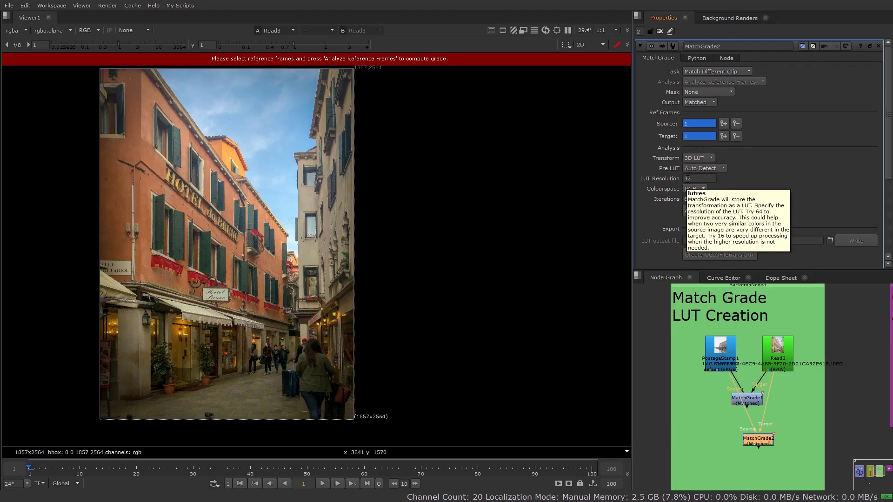
left_click(688, 179)
left_click_drag(688, 179, 737, 173)
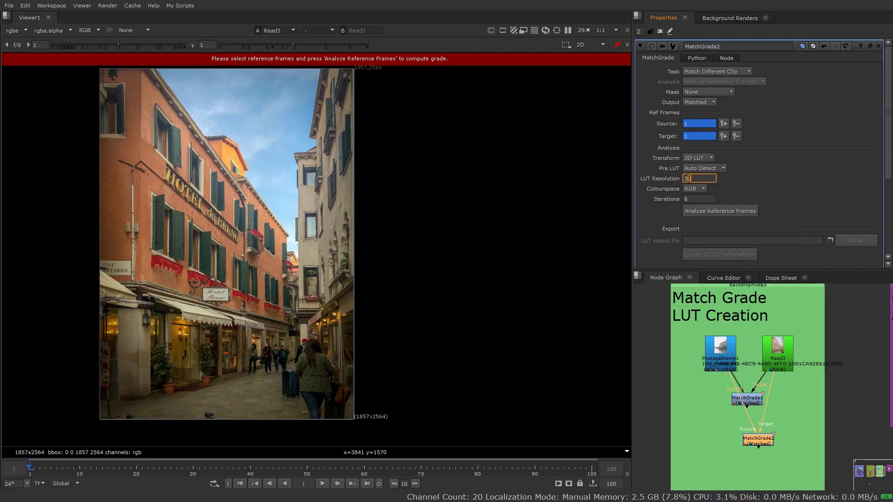
left_click(743, 180)
left_click(697, 189)
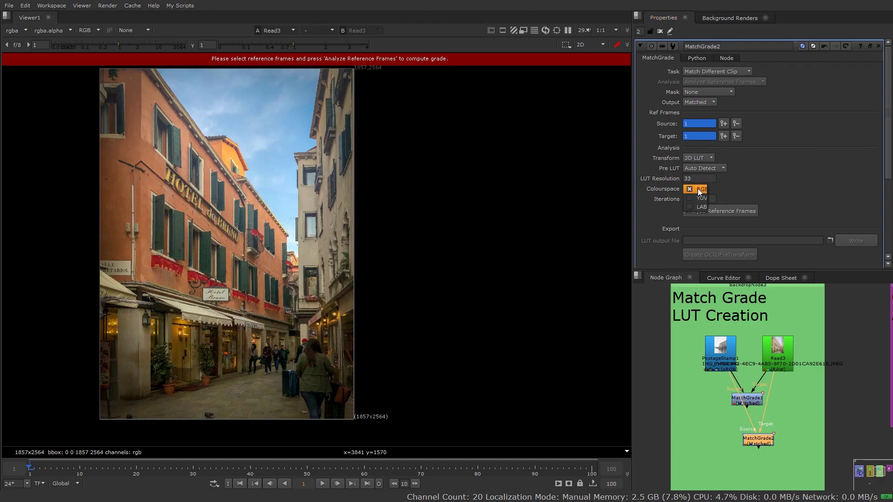
left_click(750, 182)
- Set MatchGrade2's analysis Iterations to 20
mouse_move(697, 199)
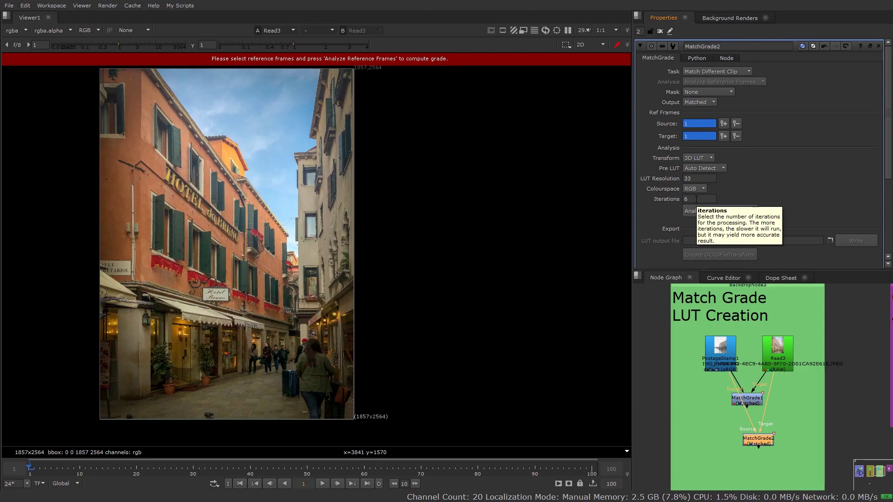
left_click(688, 199)
type("24")
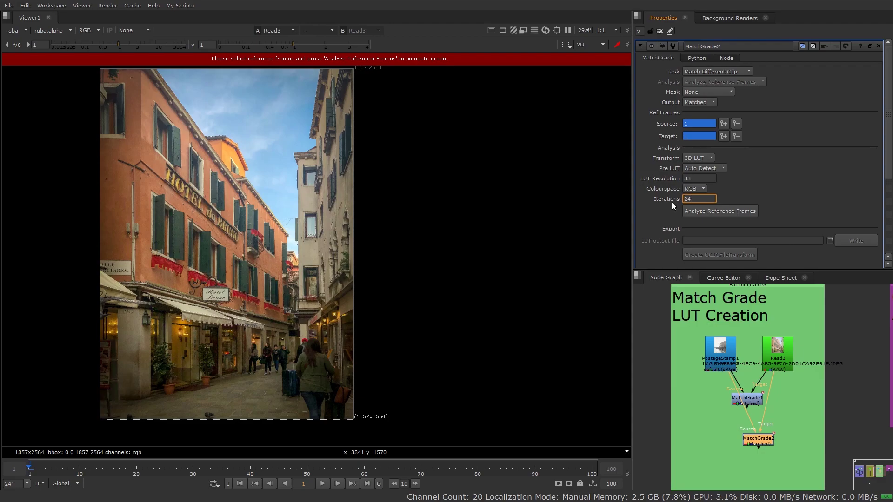
type("0")
key("Return")
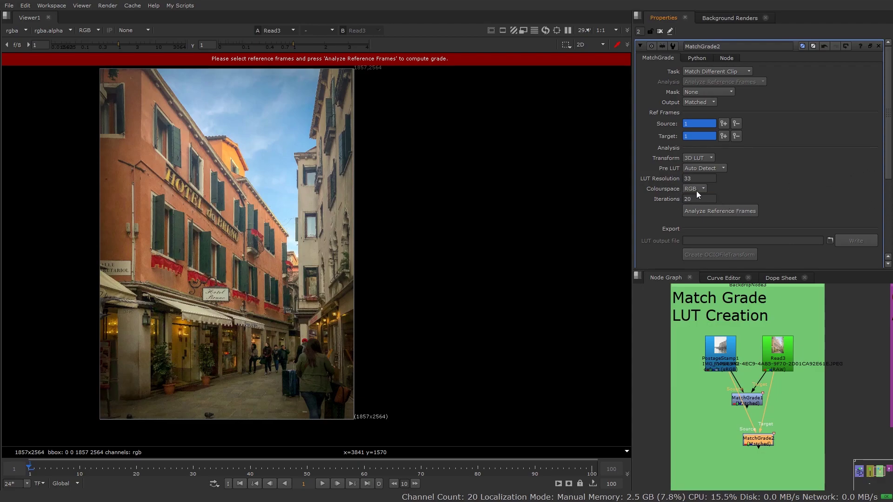
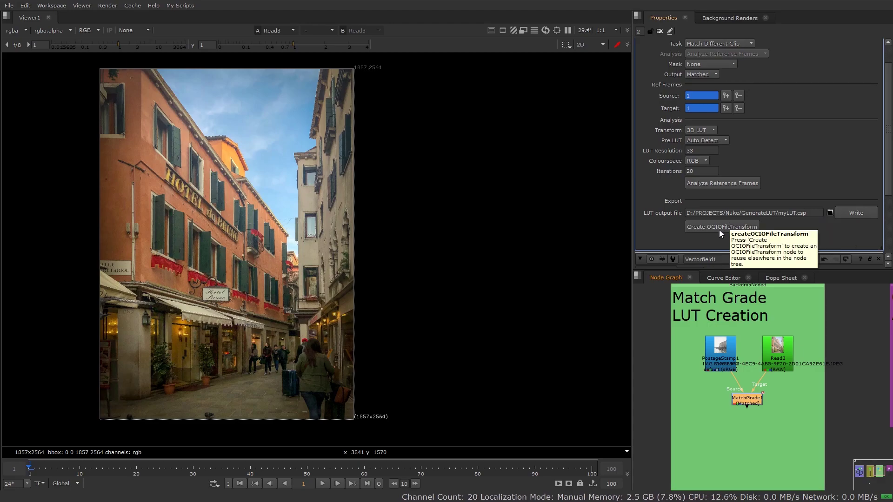
- Create an OCIOFileTransform node from MatchGrade1's exported myLUT.csp and place it below PostageStamp1, connected to it
left_click(722, 223)
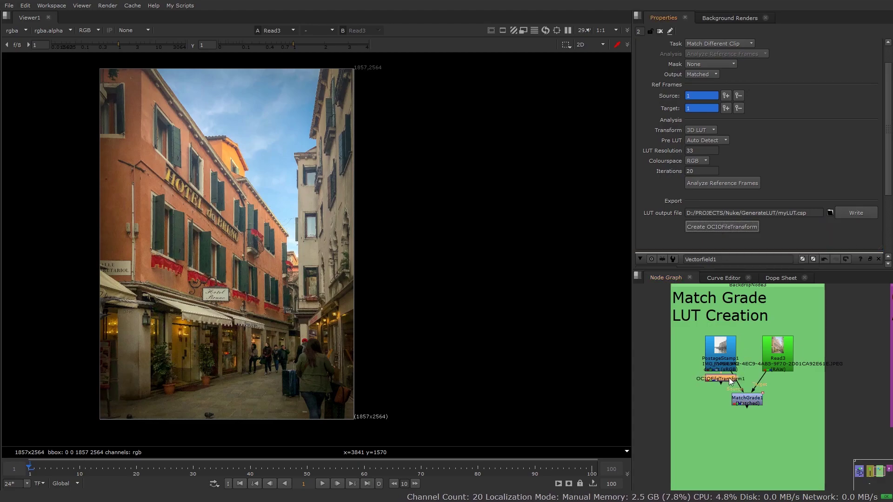
left_click_drag(680, 391, 721, 422)
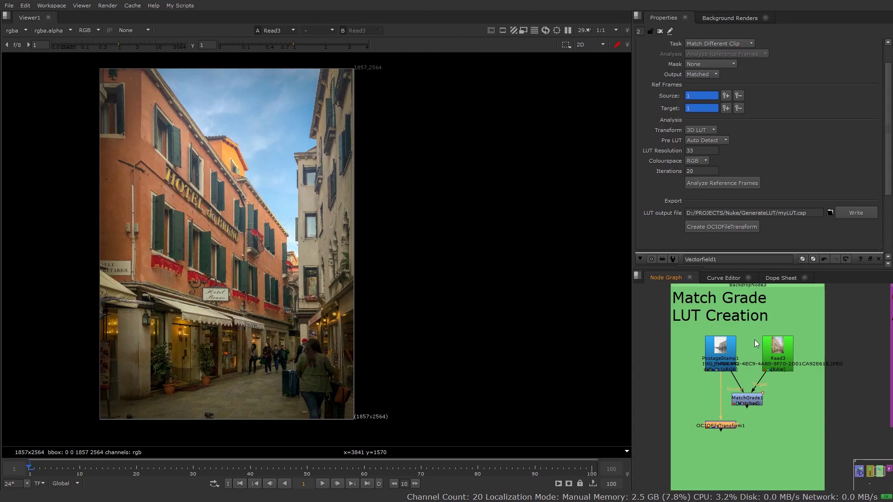
- Compare the PostageStamp1 source photo, OCIOFileTransform1's output and the Read3 target photo in the viewer
left_click(722, 353)
key("1")
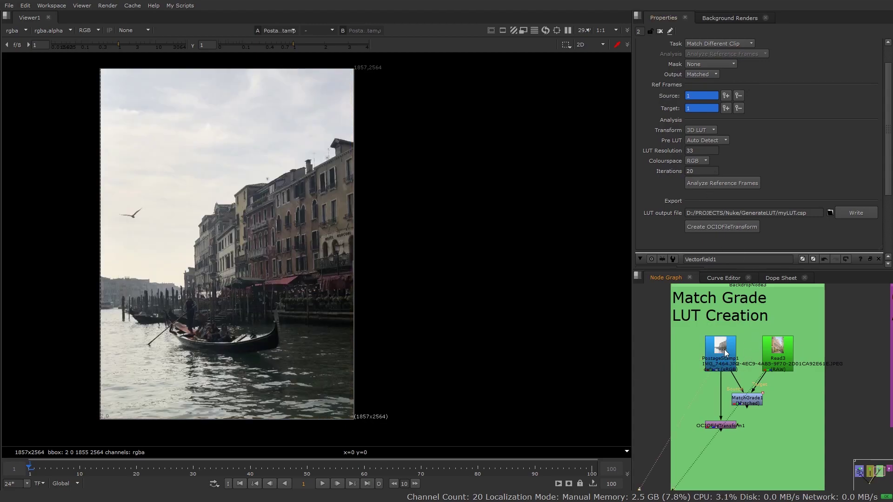
left_click(729, 426)
key("1")
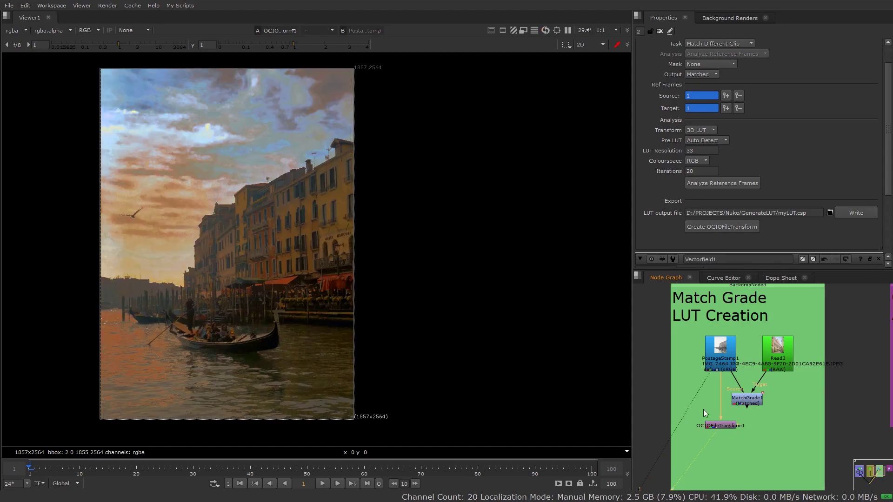
left_click(780, 365)
key("1")
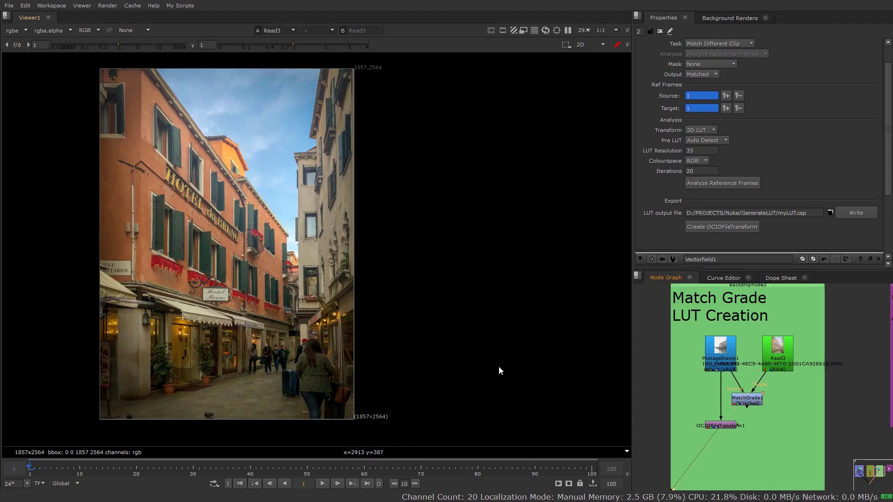
left_click(722, 425)
key("1")
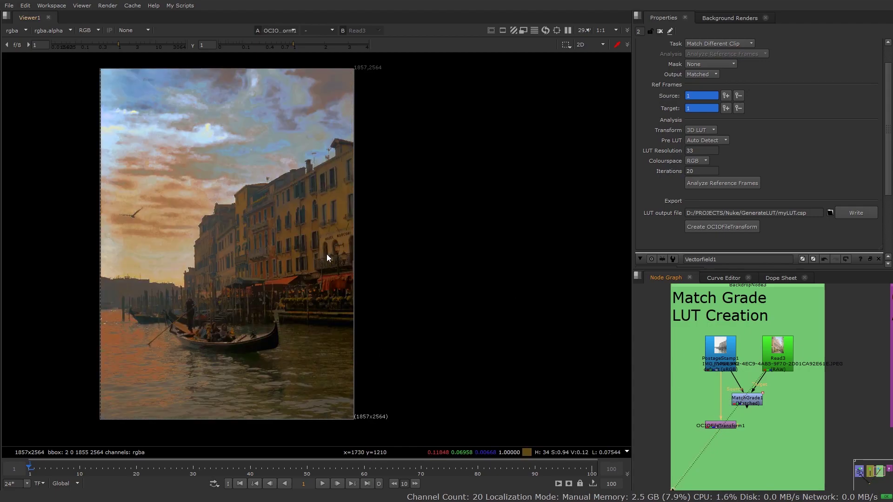
- Inspect OCIOFileTransform1's graded gondola photo up close and compare it with the ungraded PostageStamp1 photo
middle_click_drag(288, 279, 389, 283)
scroll(387, 278, "up", 1)
scroll(390, 272, "up", 1)
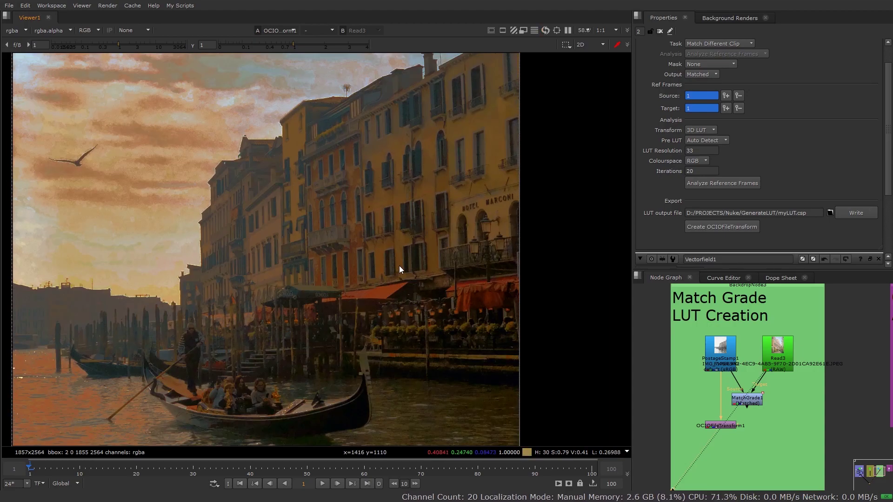
scroll(398, 262, "down", 1)
scroll(401, 259, "down", 1)
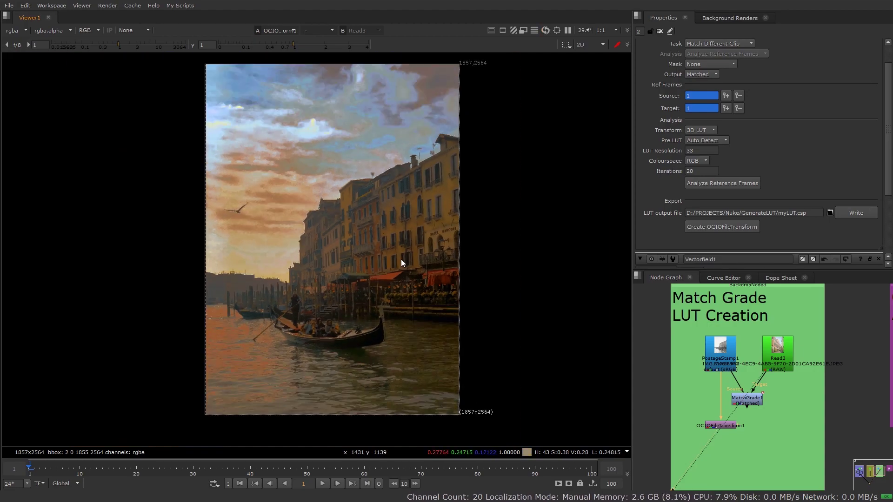
middle_click_drag(401, 259, 418, 276)
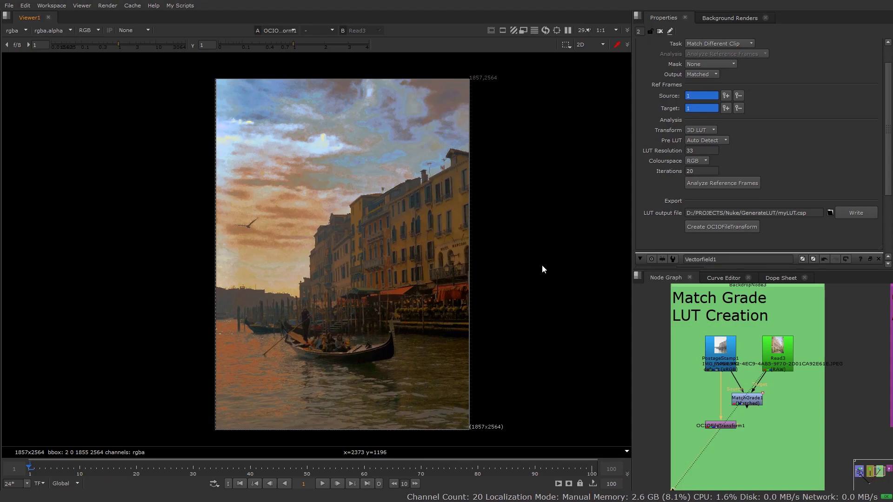
left_click(720, 349)
key("1")
left_click(731, 428)
key("1")
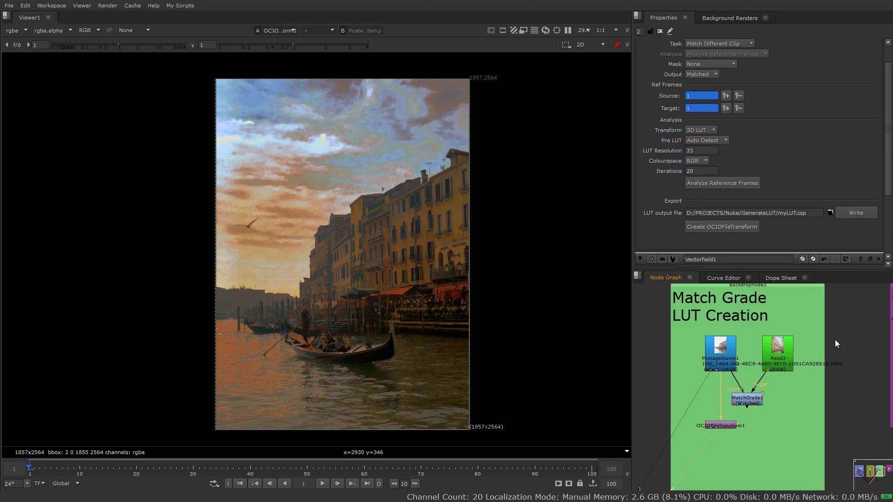
- Connect GenerateLUT2's input to OCIOFileTransform1 and open GenerateLUT2's properties
left_click(780, 360)
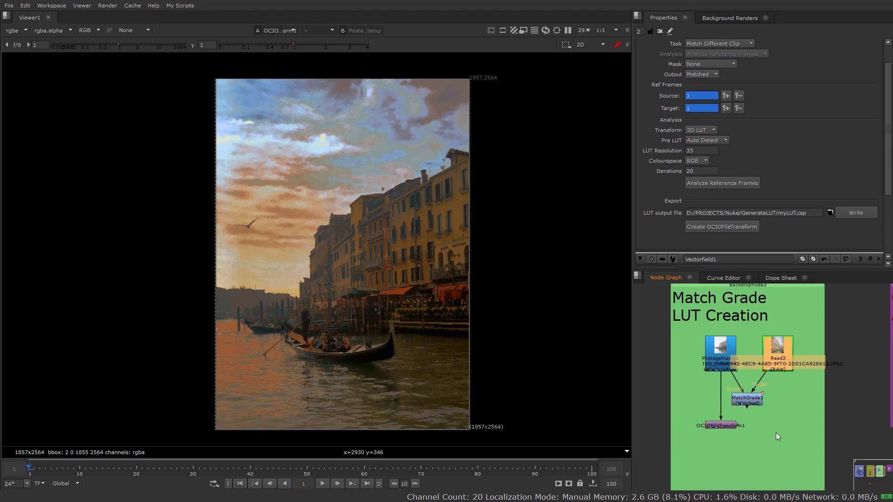
middle_click_drag(766, 437, 761, 396)
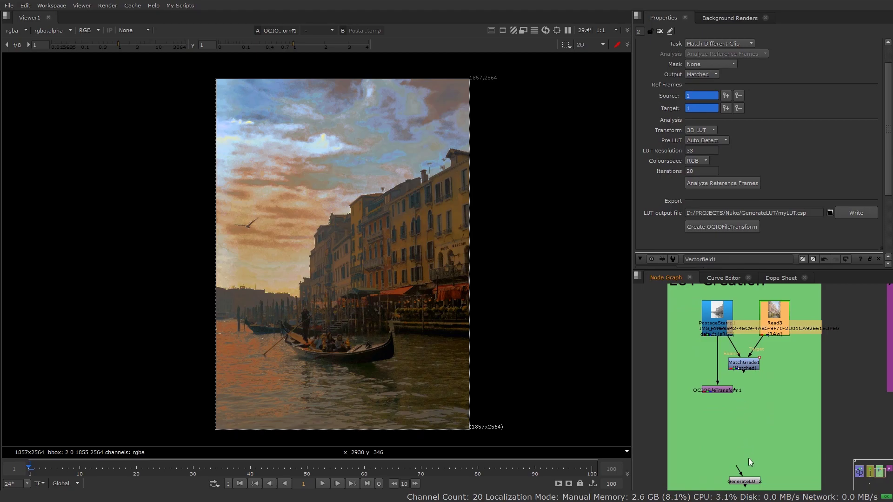
left_click_drag(739, 470, 721, 388)
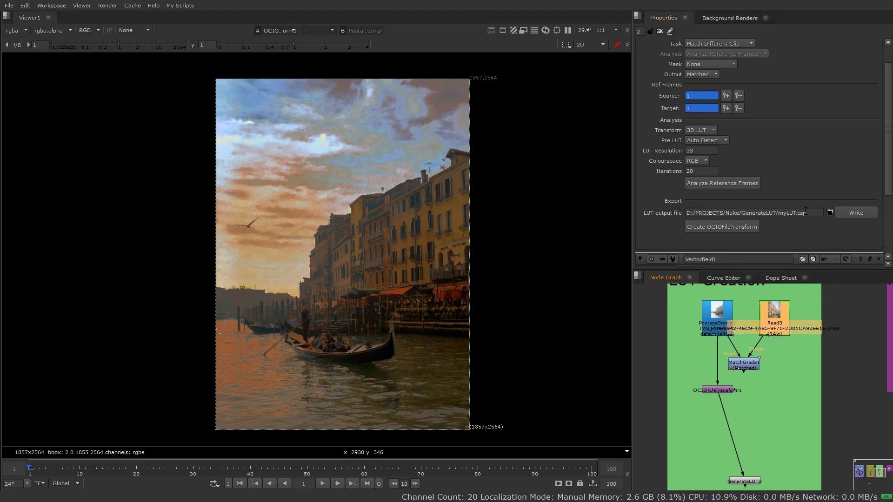
left_click(748, 483)
double_click(750, 485)
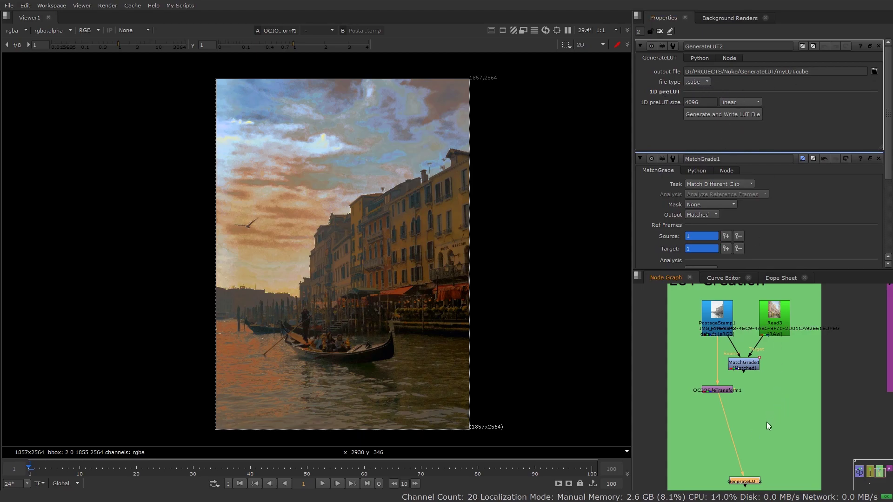
left_click_drag(751, 485, 723, 486)
key("F2")
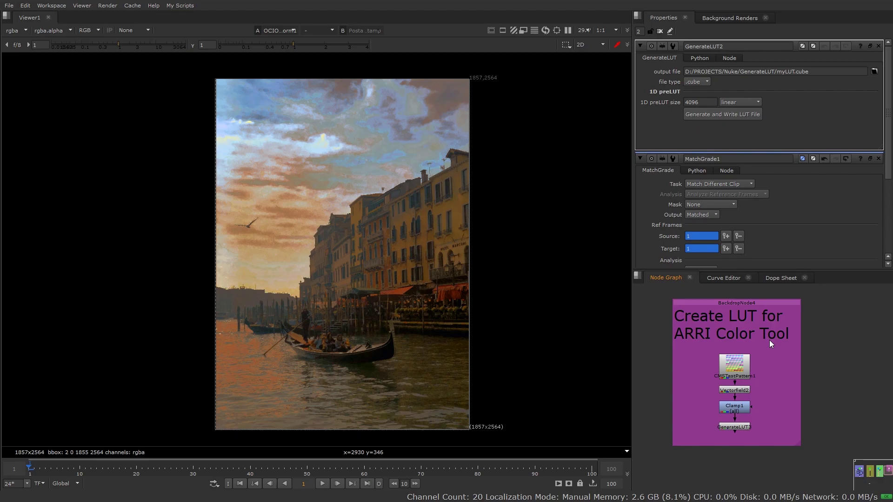
- View CMSTestPattern1 in the Create LUT for ARRI Color Tool group and open its properties to check the cube size
left_click(732, 376)
double_click(732, 375)
key("1")
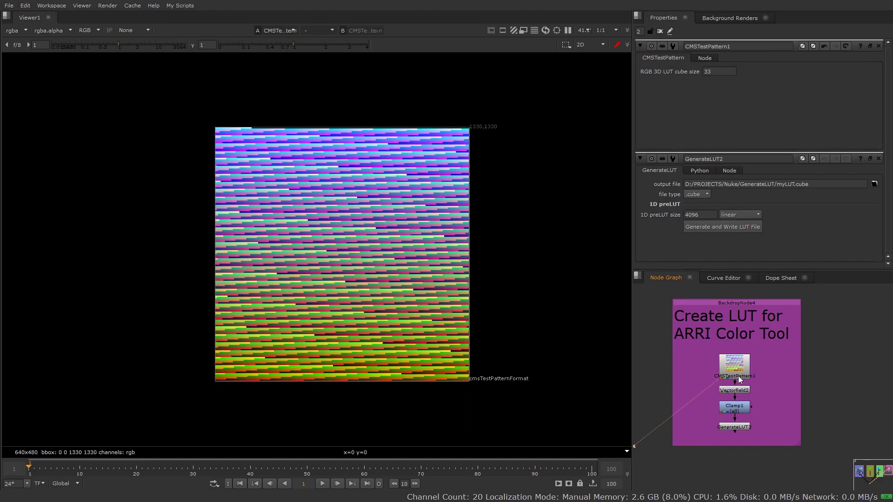
scroll(738, 375, "down", 1)
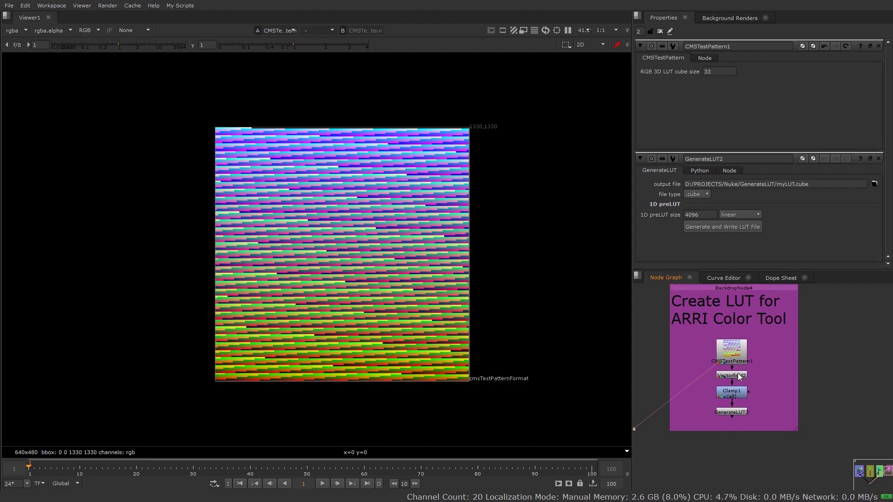
- View Vectorfield2's output and examine the properties of Vectorfield2 and Clamp1
left_click(740, 377)
key("1")
double_click(739, 376)
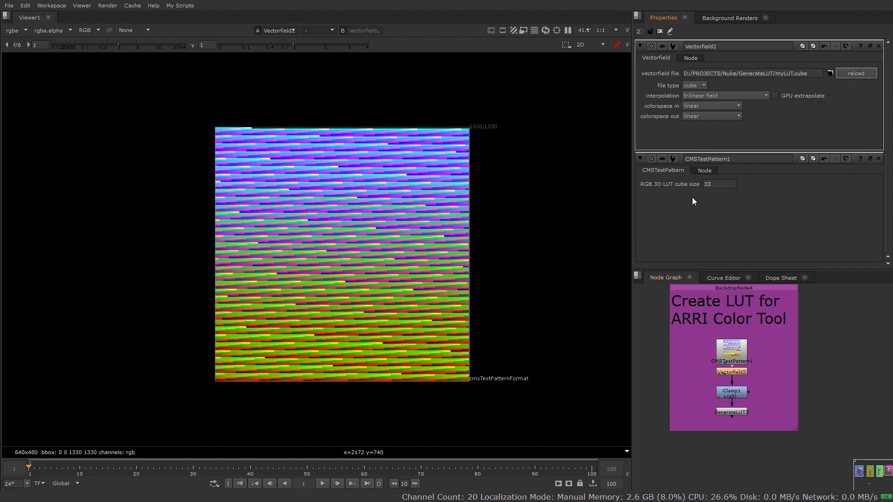
double_click(731, 393)
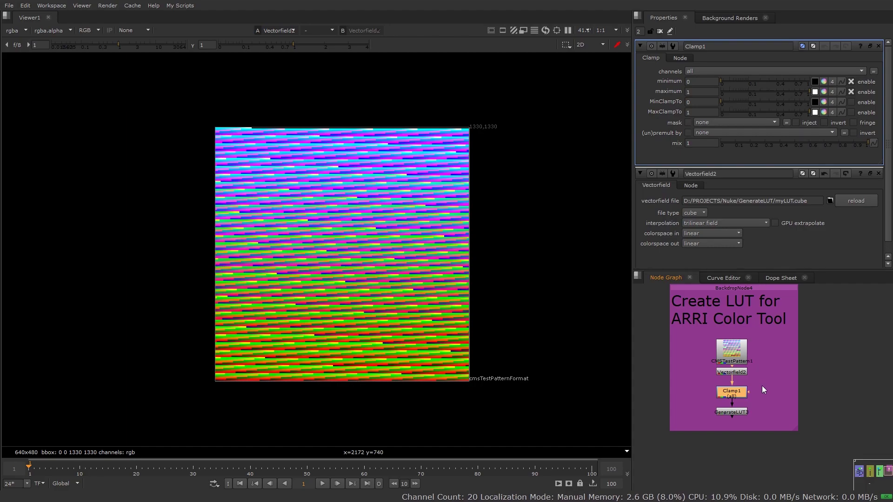
- Open GenerateLUT3's properties and generate and write the LUT file D:/PROJECTS/Nuke/GenerateLUT/myLUT2.cube
double_click(739, 412)
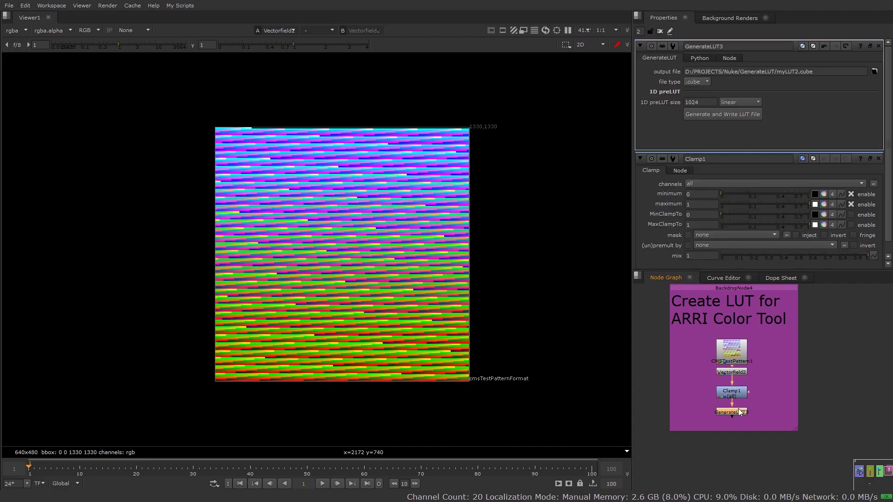
left_click(716, 116)
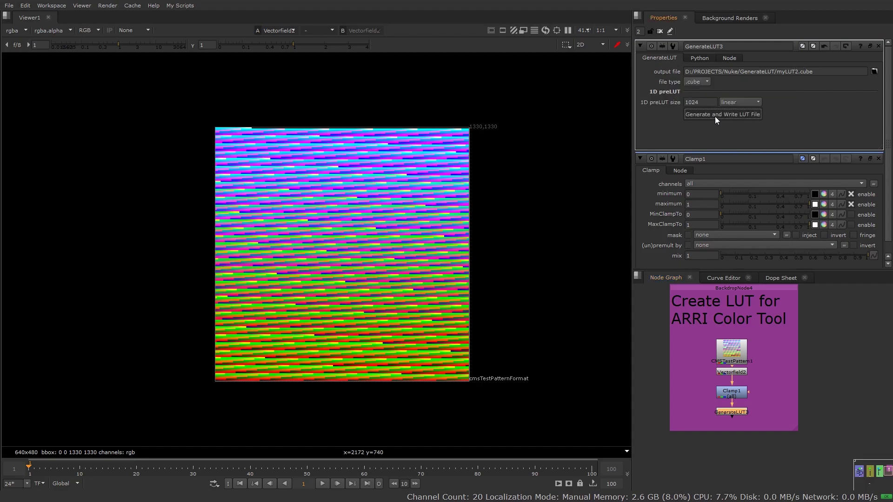
left_click(715, 116)
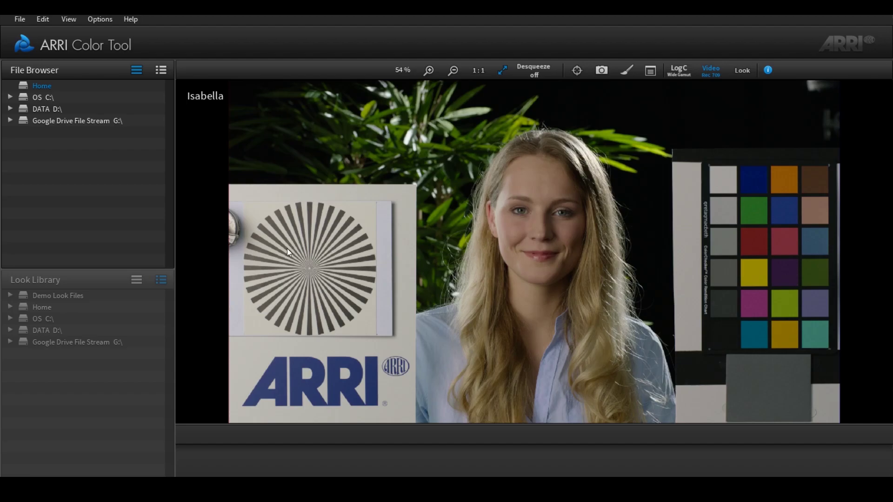
- Switch to ARRI Color Tool, turn on the Look display for the portrait test image, and check which look file commands are available
left_click(20, 20)
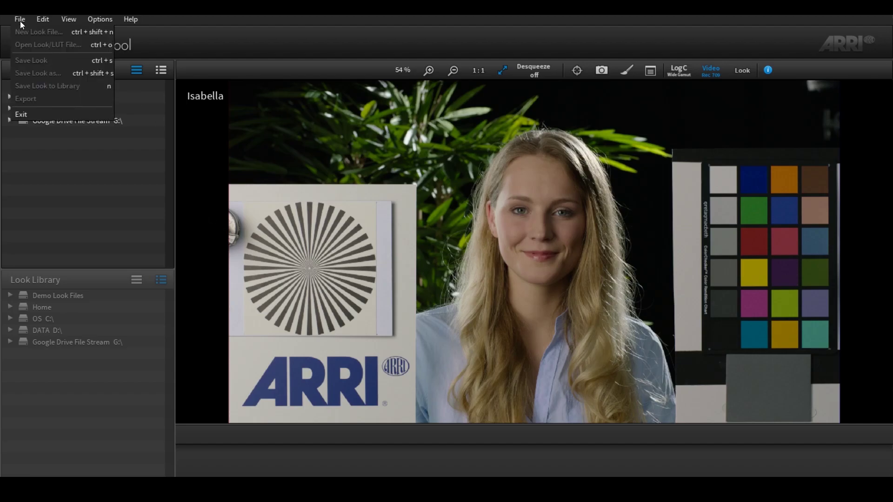
left_click(225, 56)
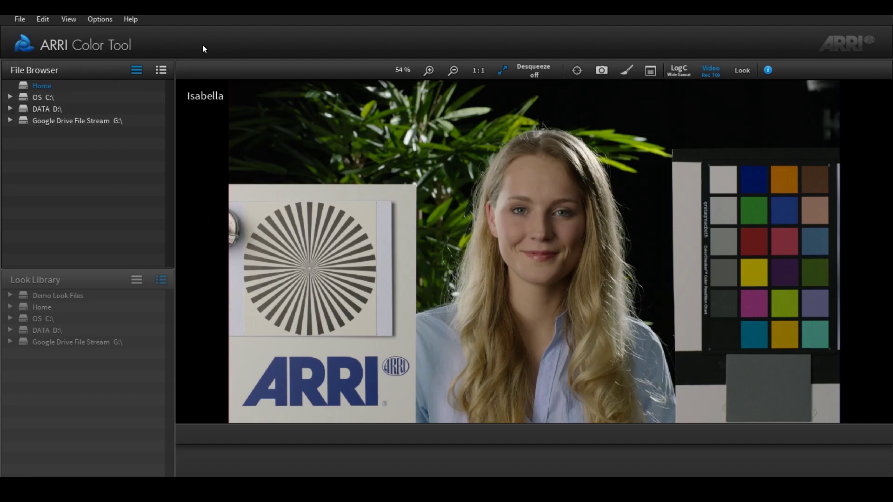
left_click(21, 19)
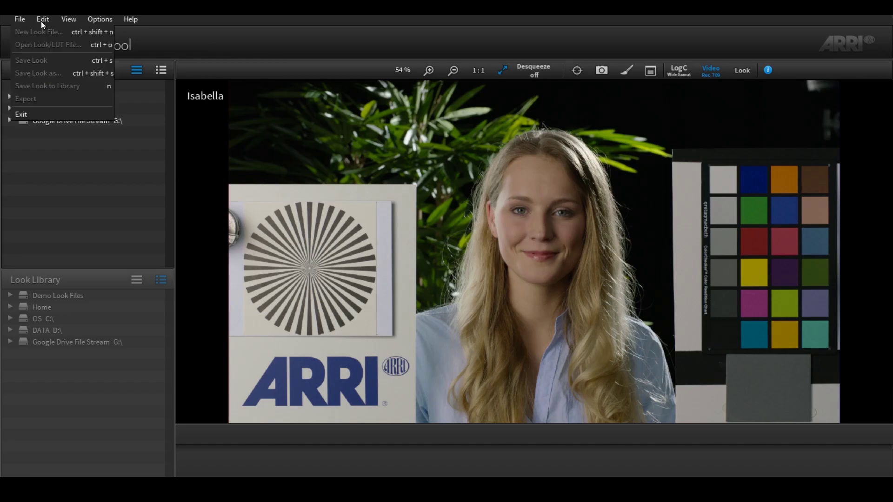
left_click(743, 71)
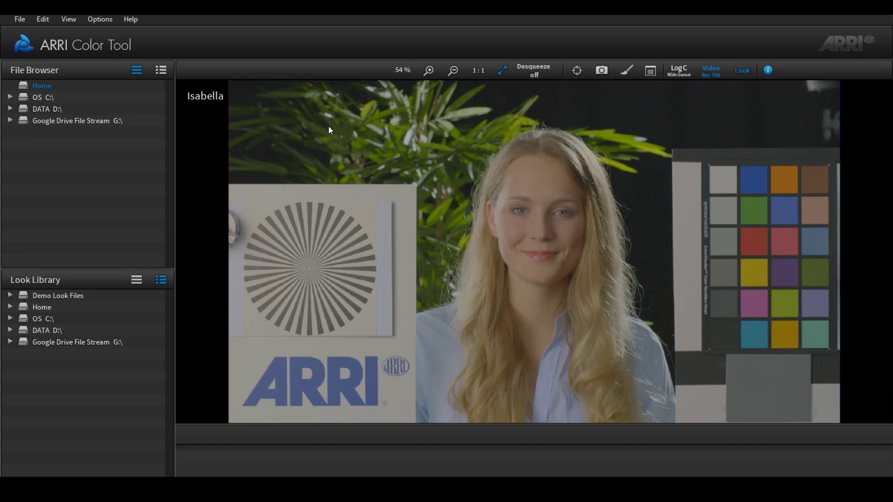
left_click(21, 19)
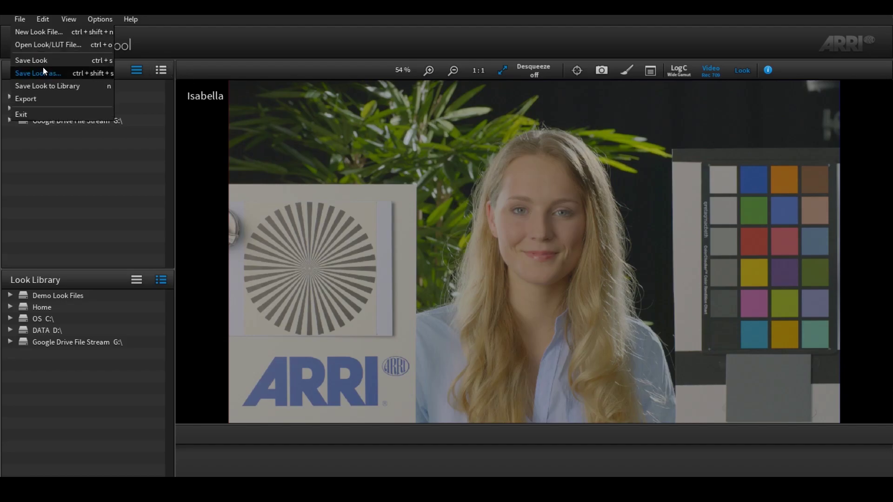
left_click(412, 278)
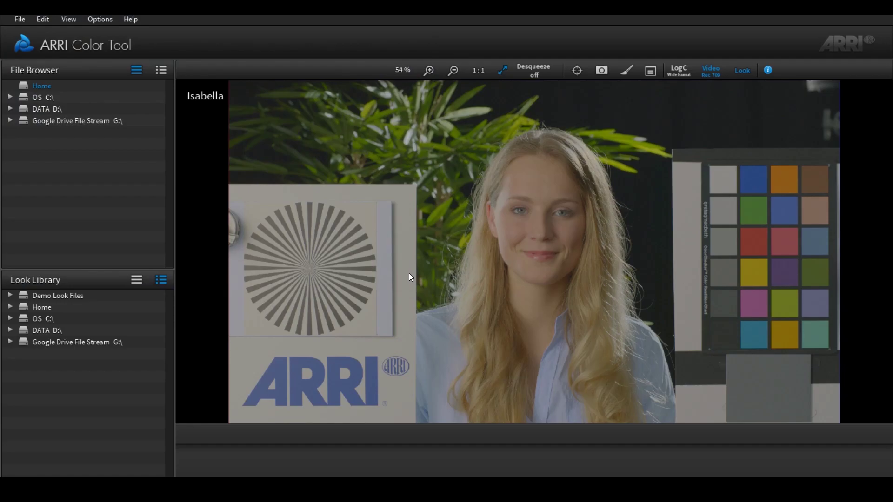